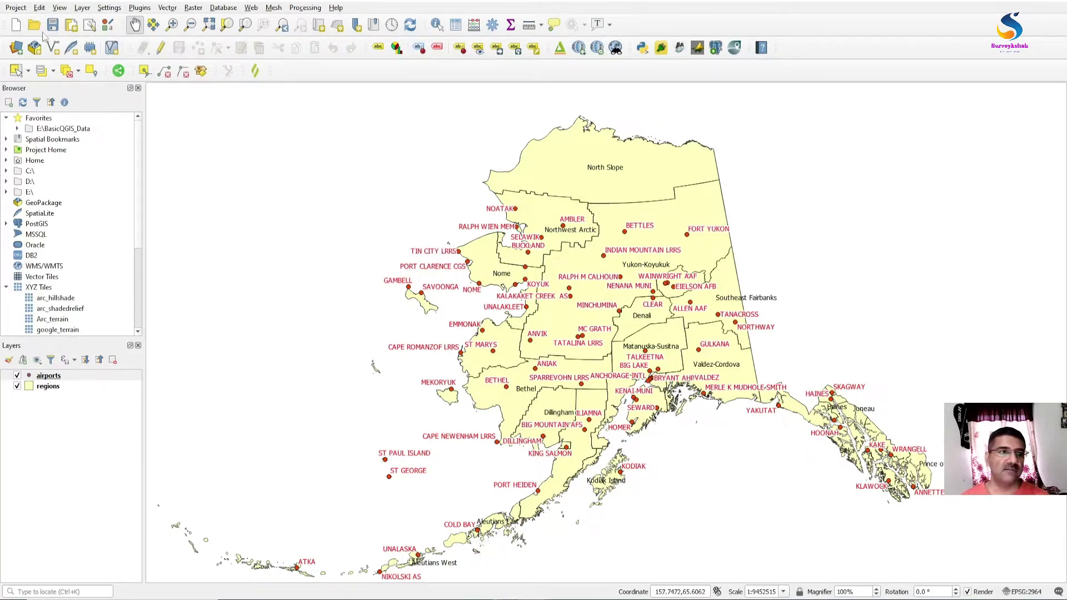
Create a new print layout from the Project menu, titled MyMapPrint.
left_click(22, 8)
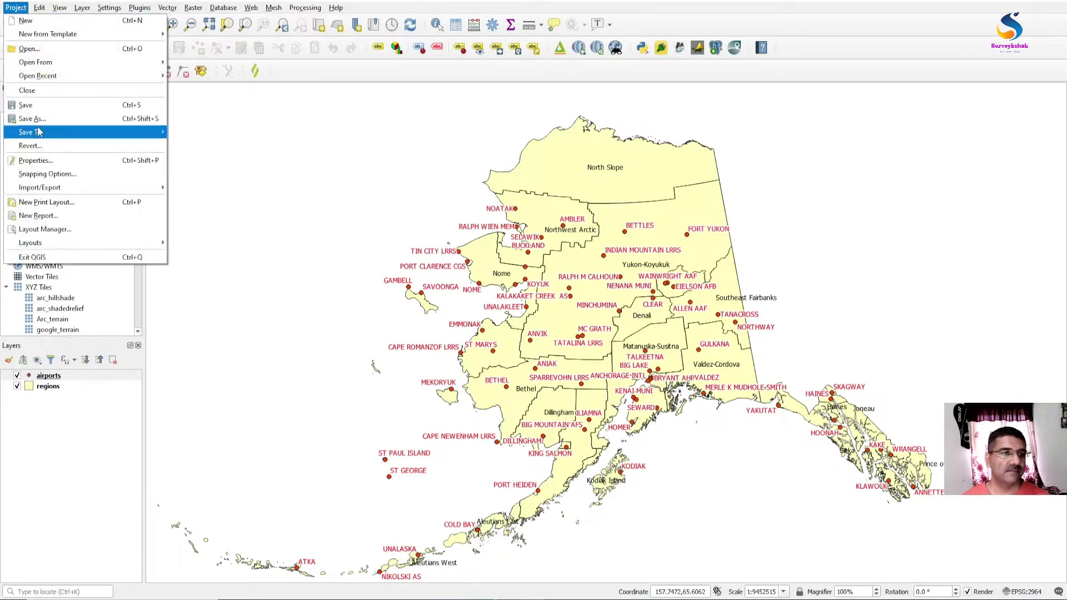
left_click(52, 205)
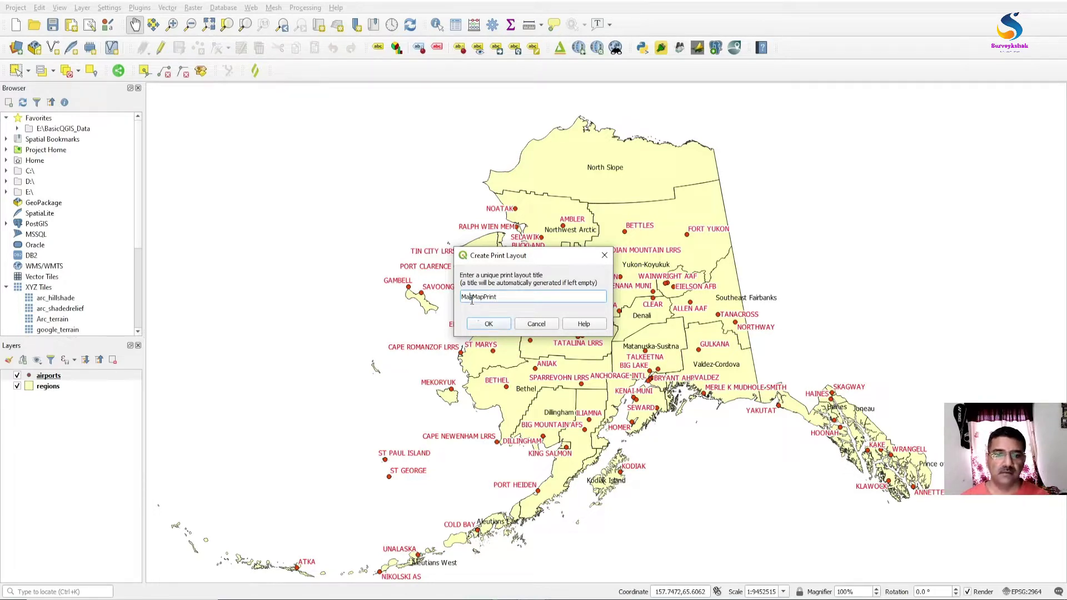
key("BackSpace")
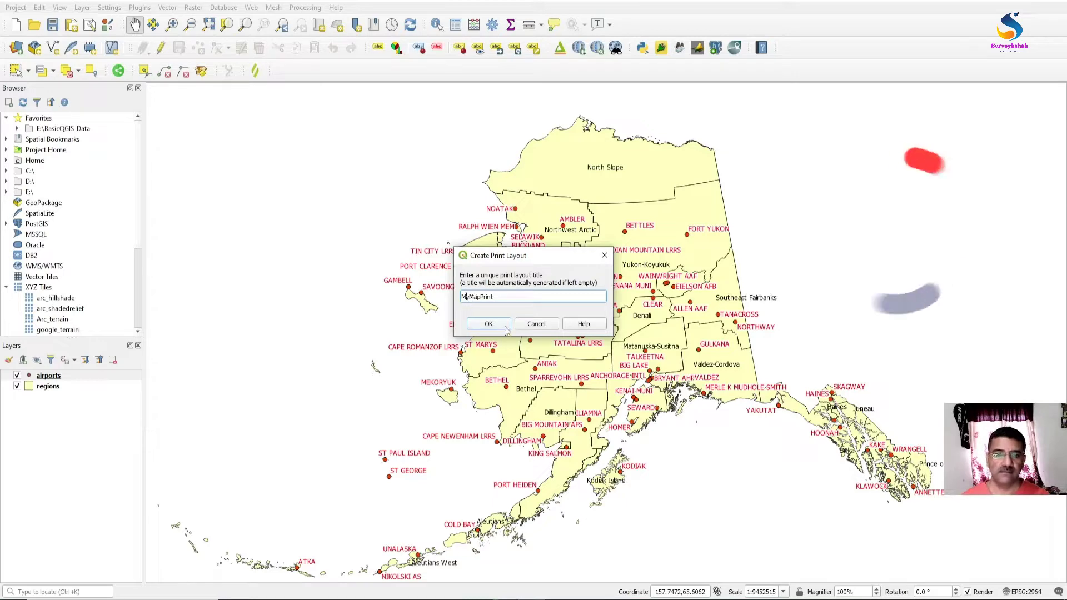
left_click(489, 323)
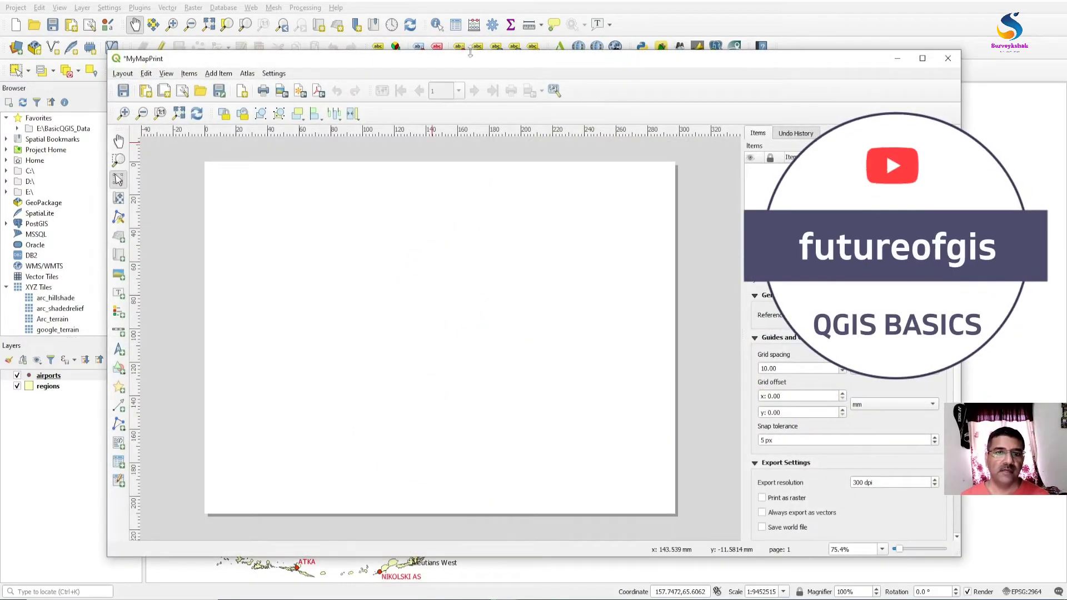
left_click_drag(469, 58, 453, 29)
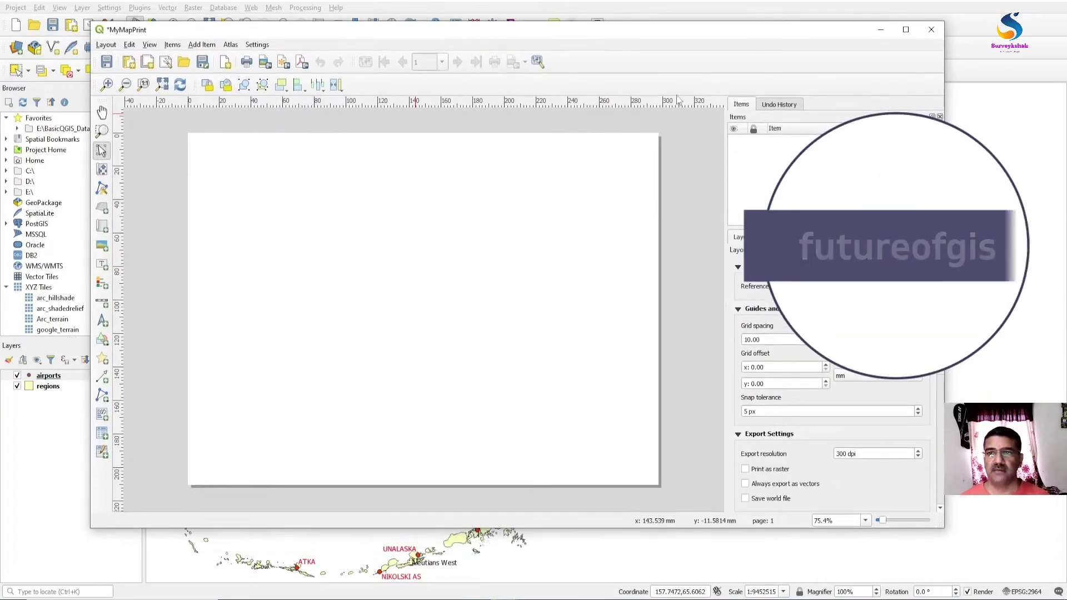
right_click(839, 79)
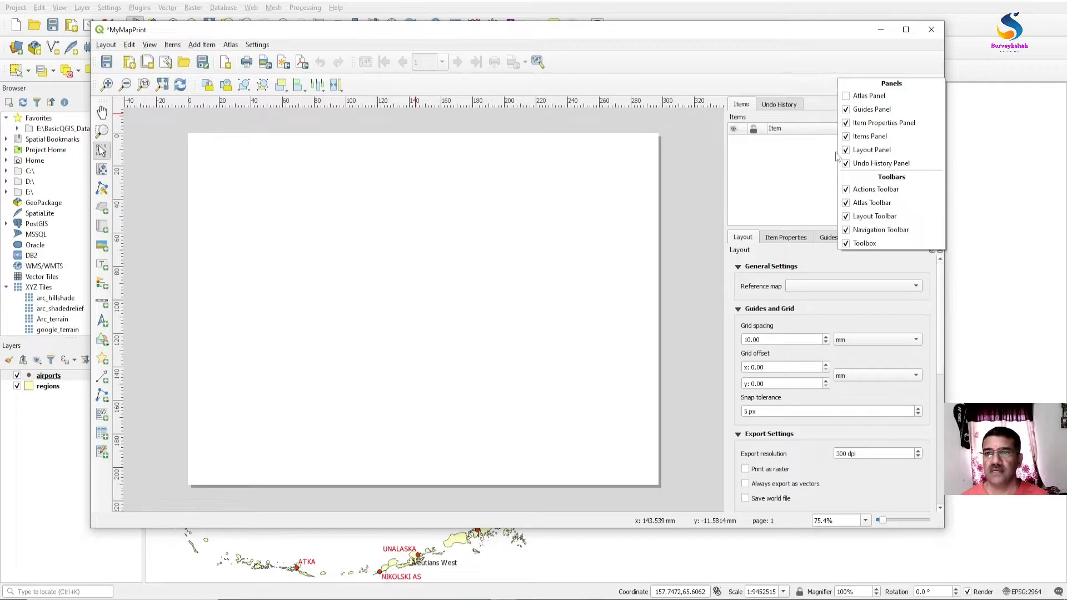
left_click(800, 261)
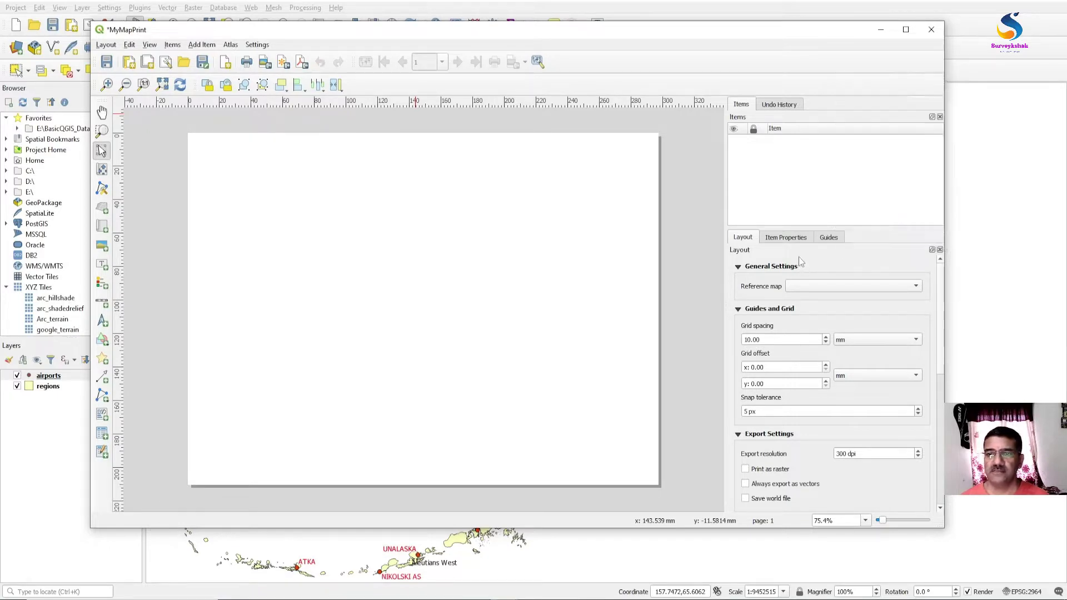
left_click(789, 240)
left_click(753, 240)
left_click(783, 239)
left_click(828, 239)
left_click(753, 239)
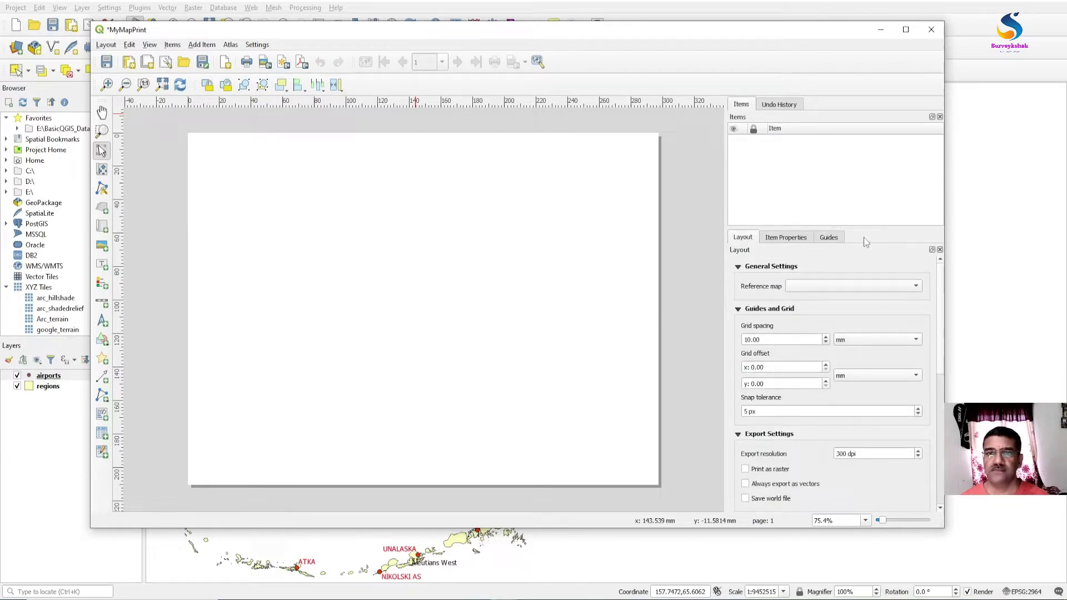
left_click(150, 45)
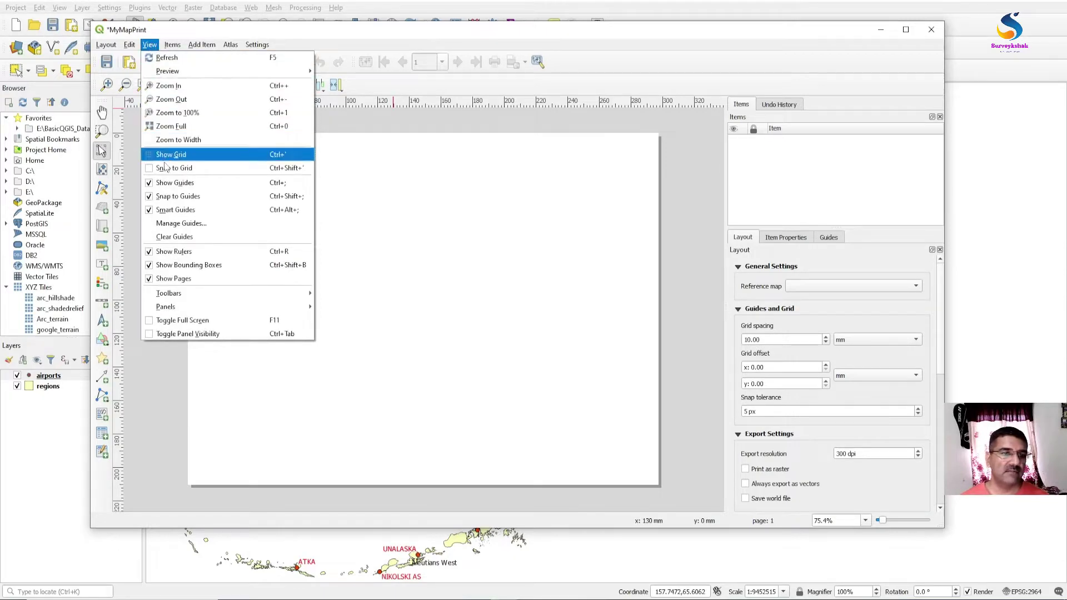
mouse_move(195, 300)
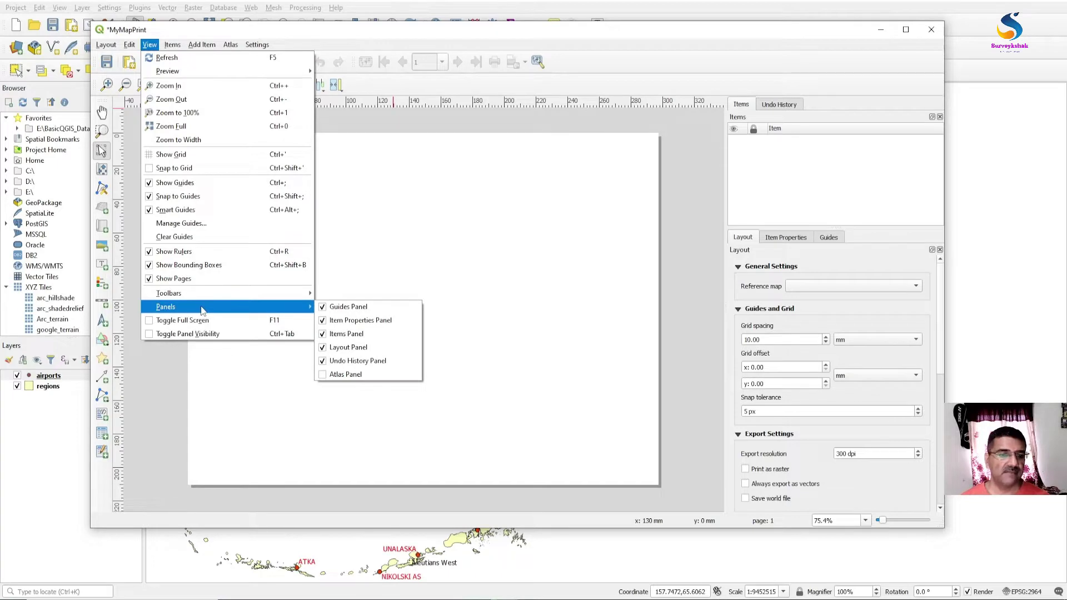
left_click(751, 63)
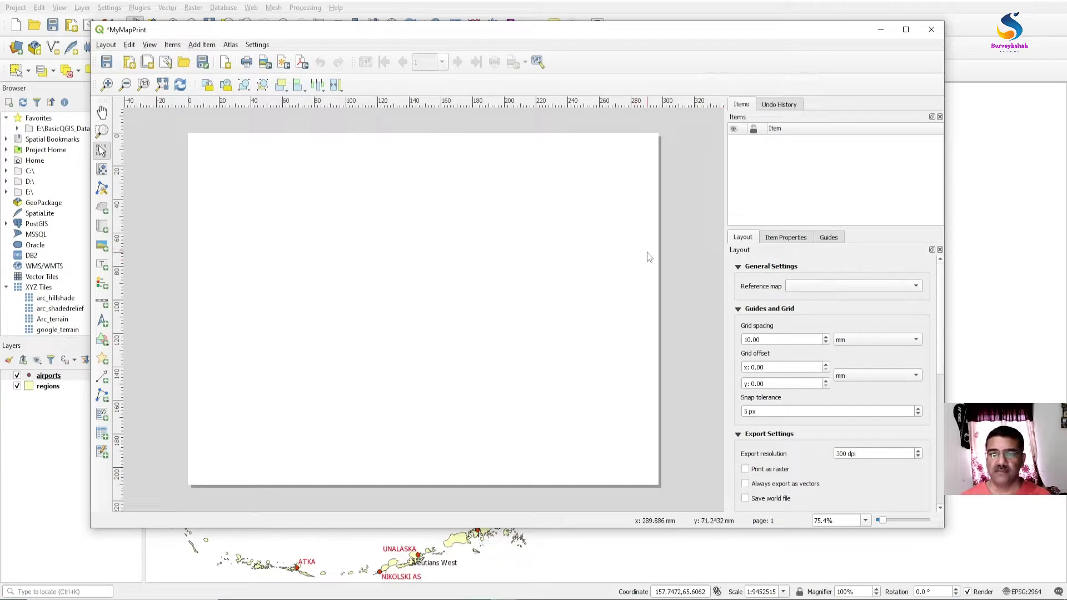
right_click(650, 221)
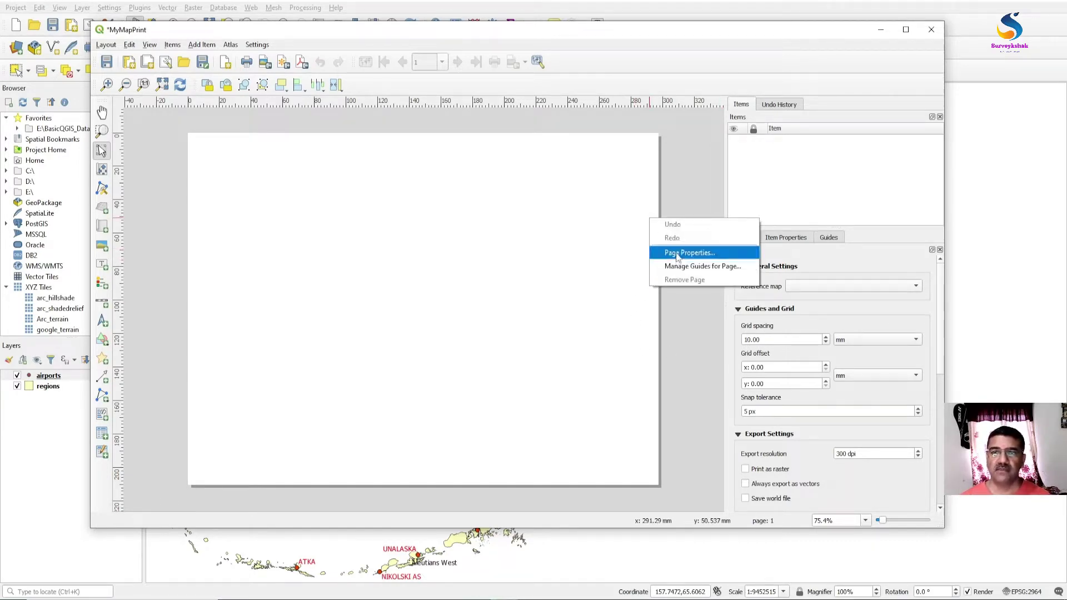
In Page Properties, keep size A4 and return orientation to Landscape (297 × 210 mm).
right_click(641, 197)
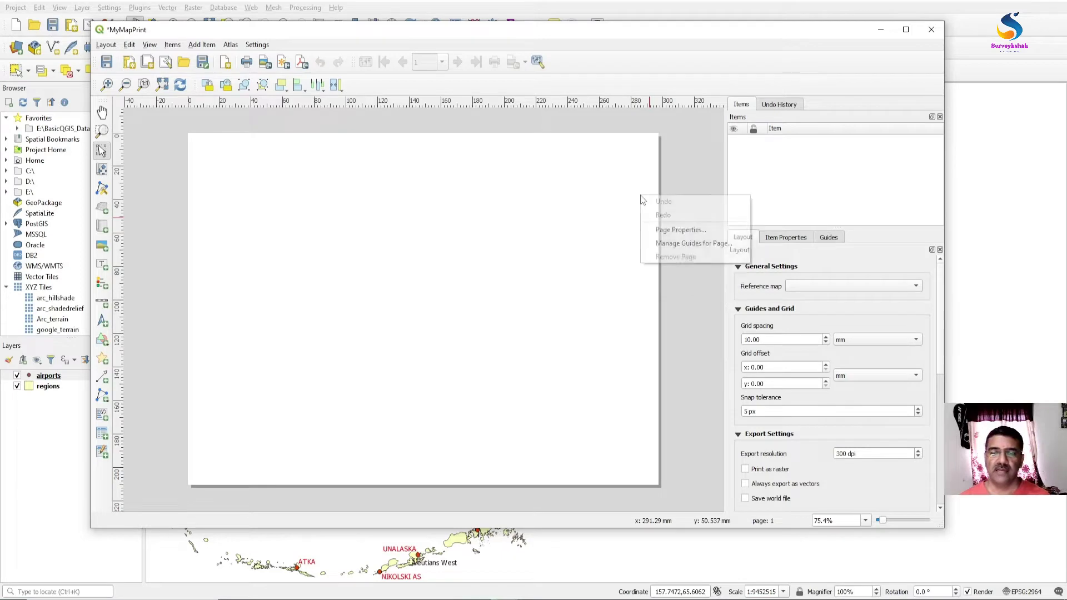
left_click(655, 230)
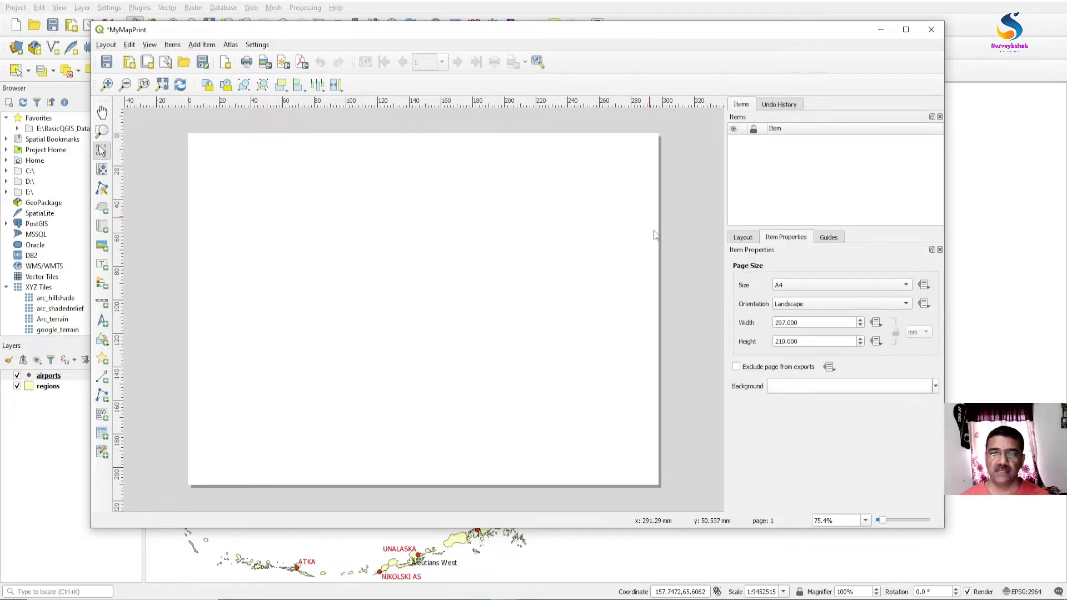
left_click(805, 288)
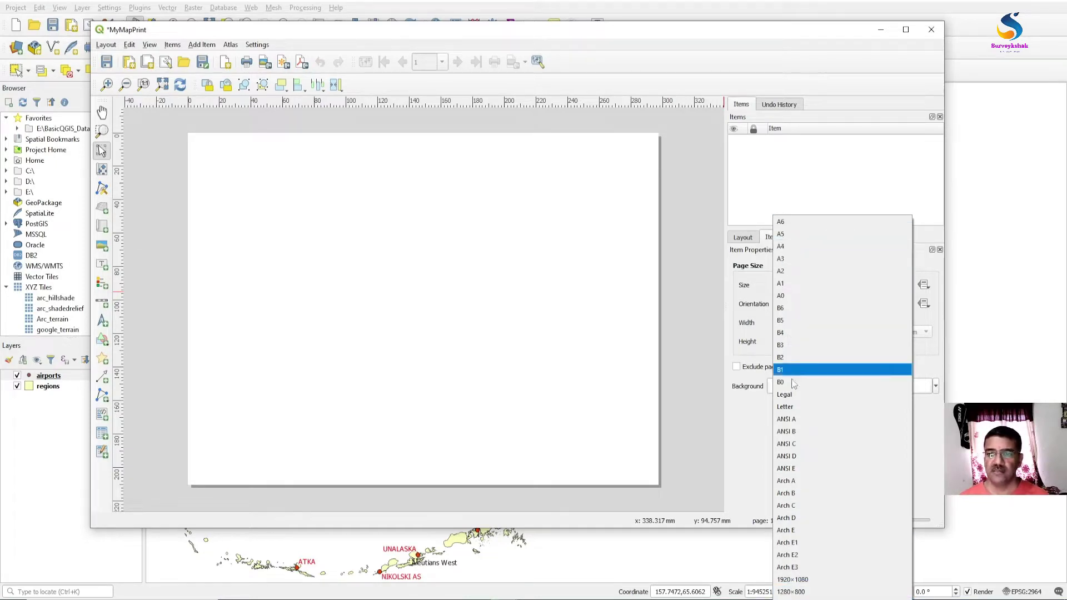
left_click(781, 246)
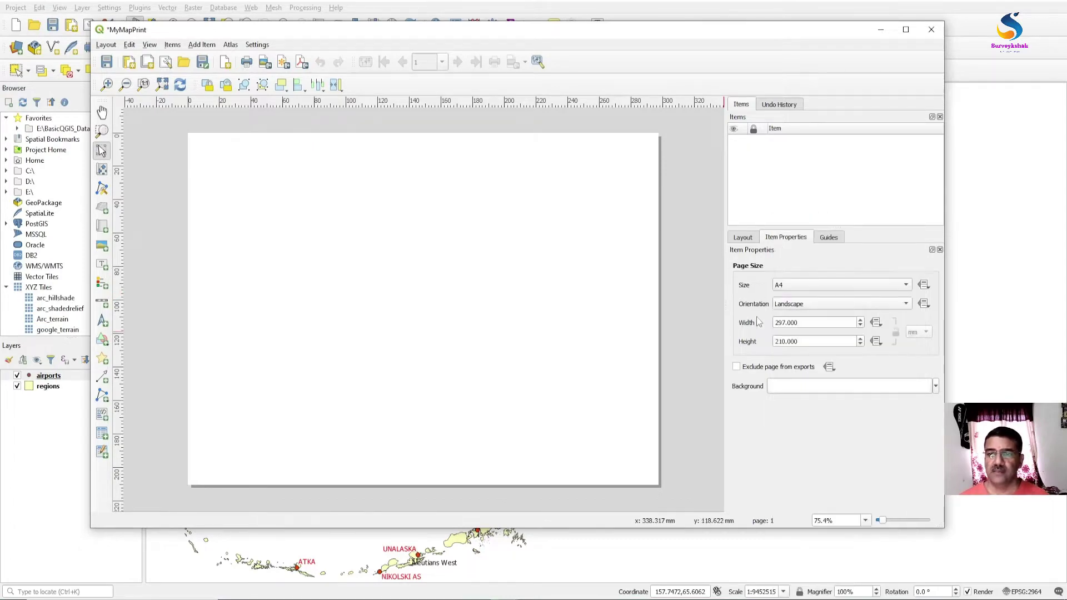
left_click(796, 308)
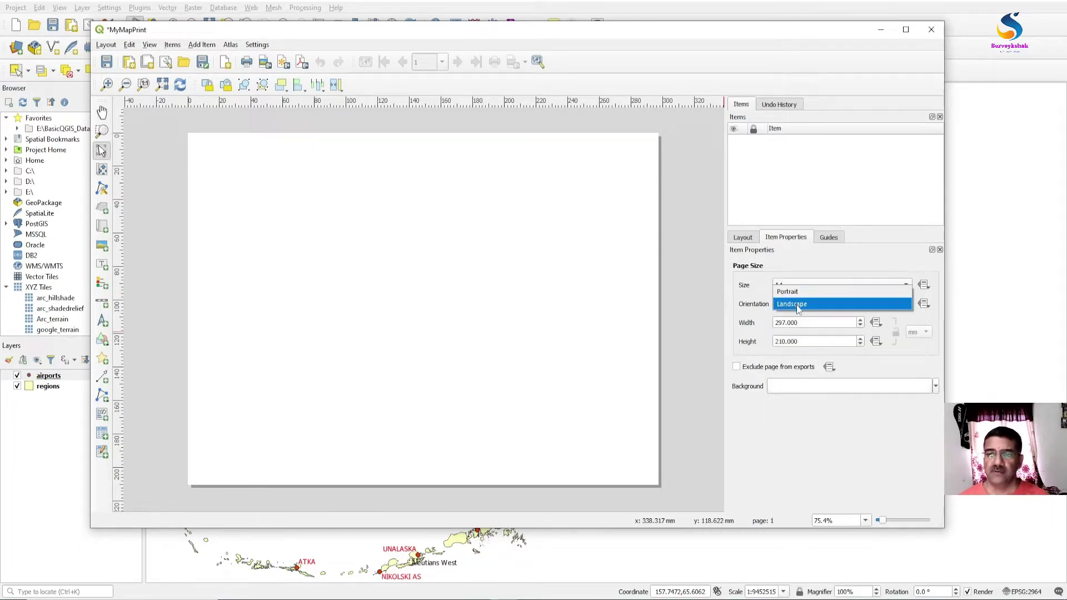
left_click(791, 291)
left_click(798, 304)
left_click(798, 305)
left_click(799, 318)
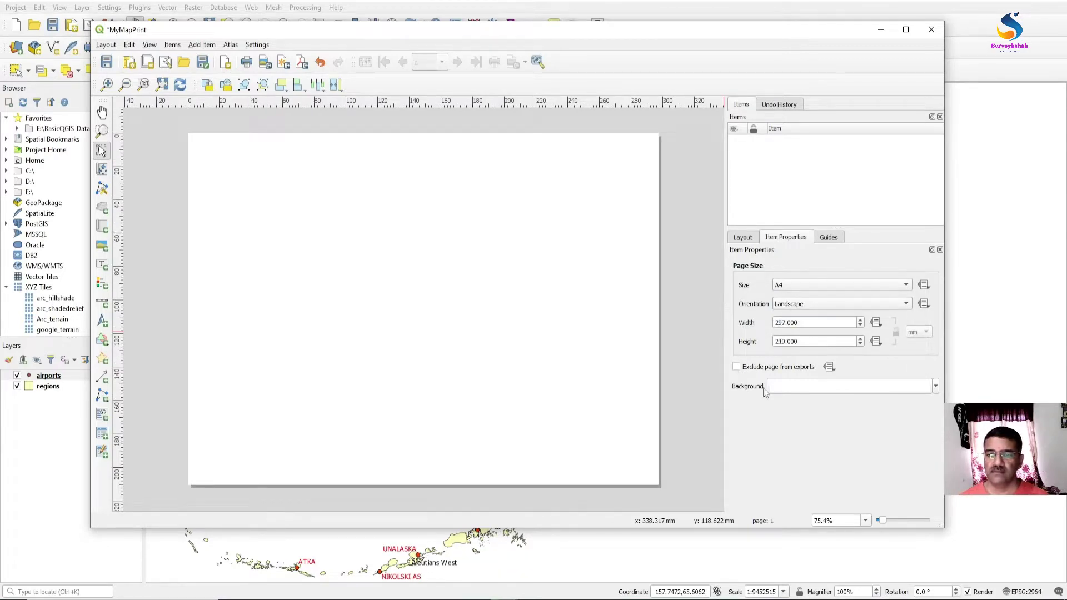
Change the page background fill from grey to white #ffffff using the recent colours.
left_click(799, 389)
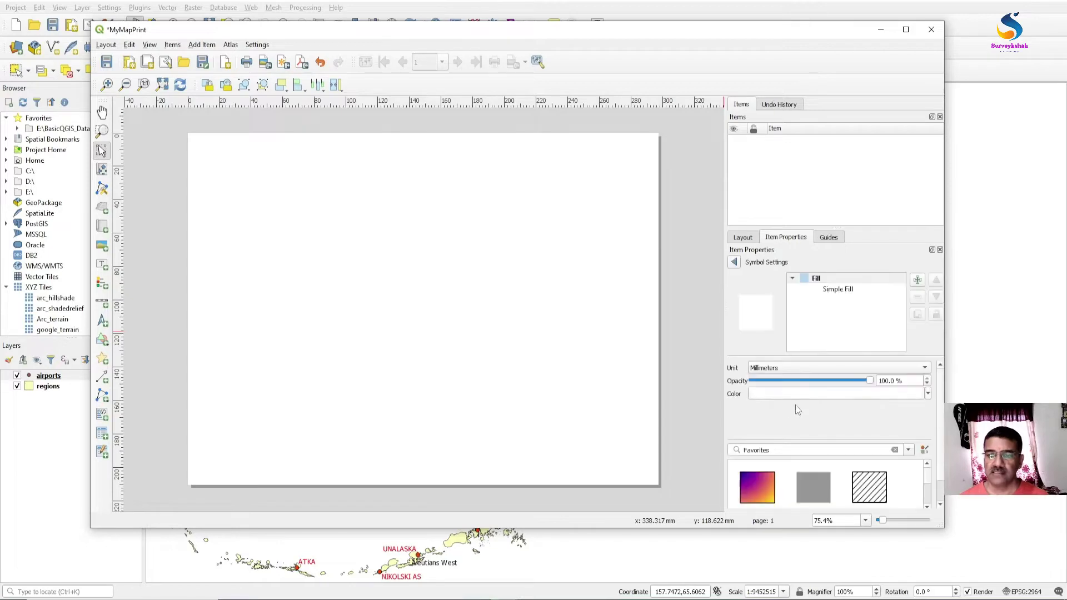
left_click(822, 488)
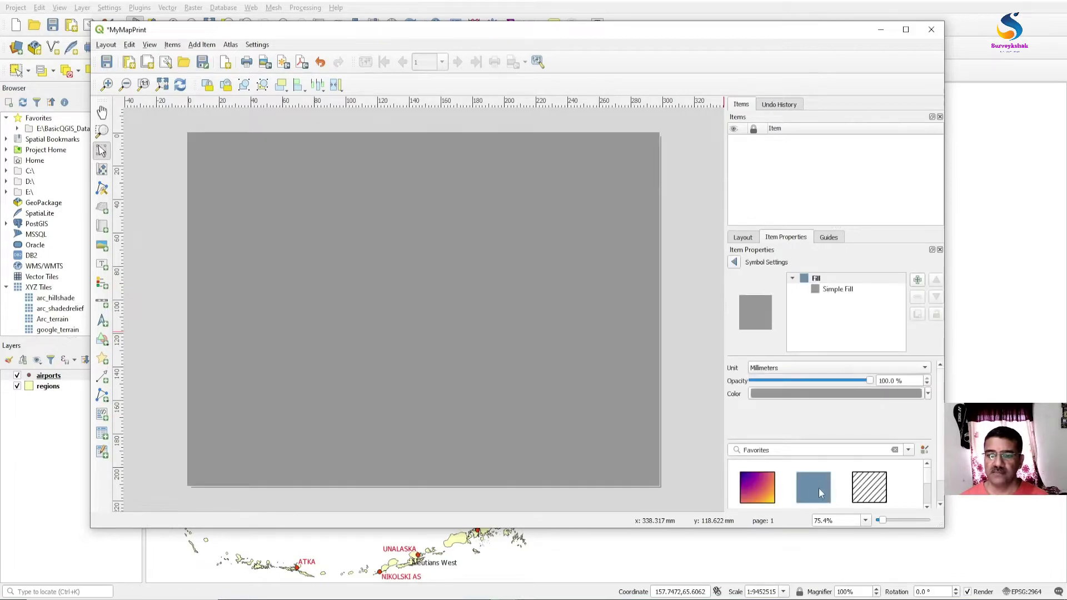
left_click(821, 395)
left_click(747, 281)
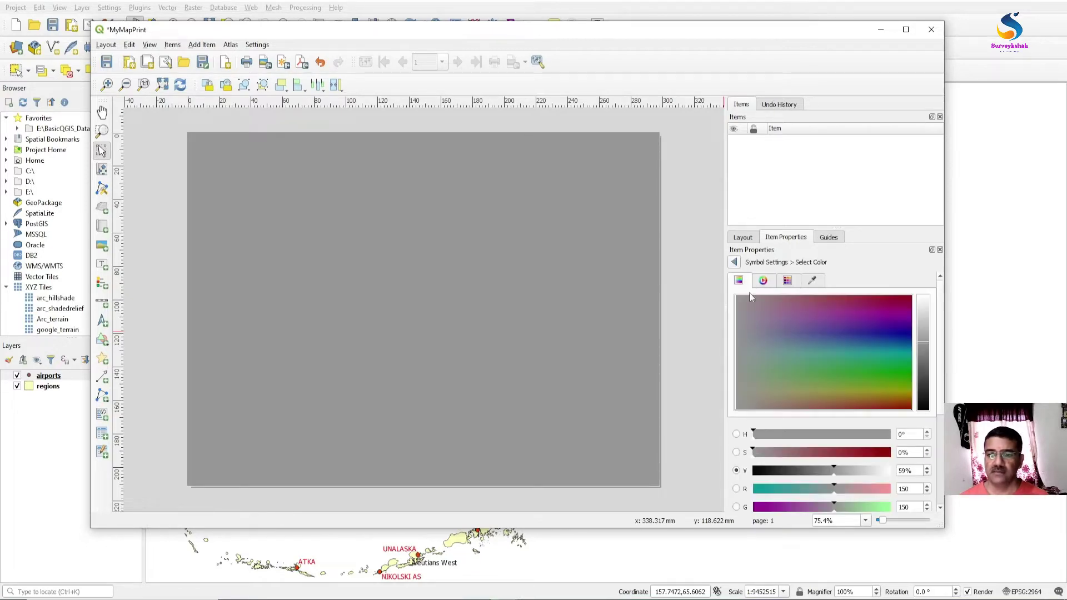
left_click(788, 281)
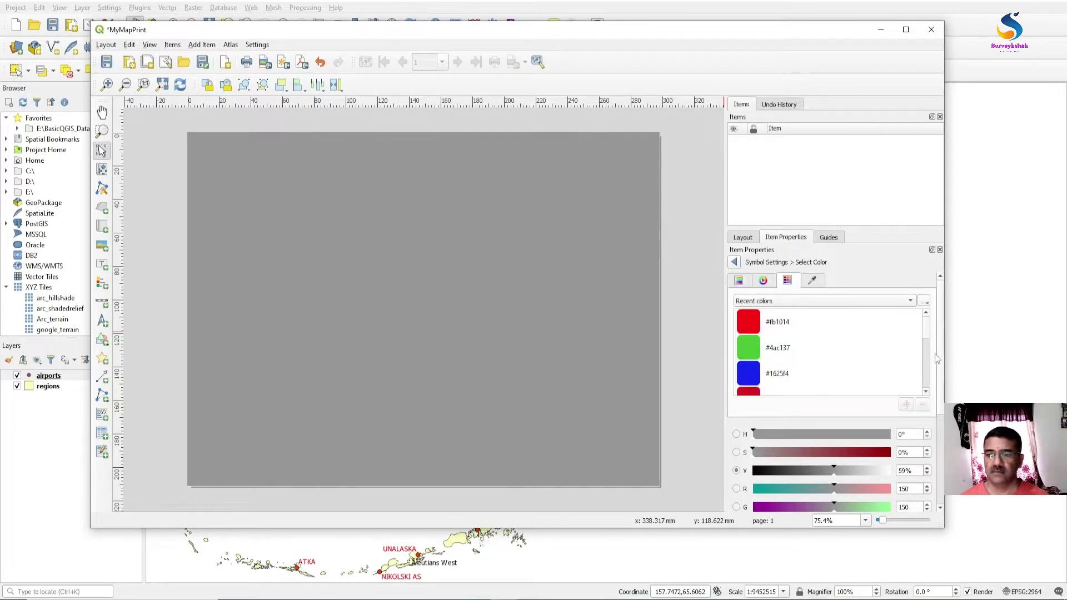
scroll(926, 328, "up", 2)
left_click(756, 375)
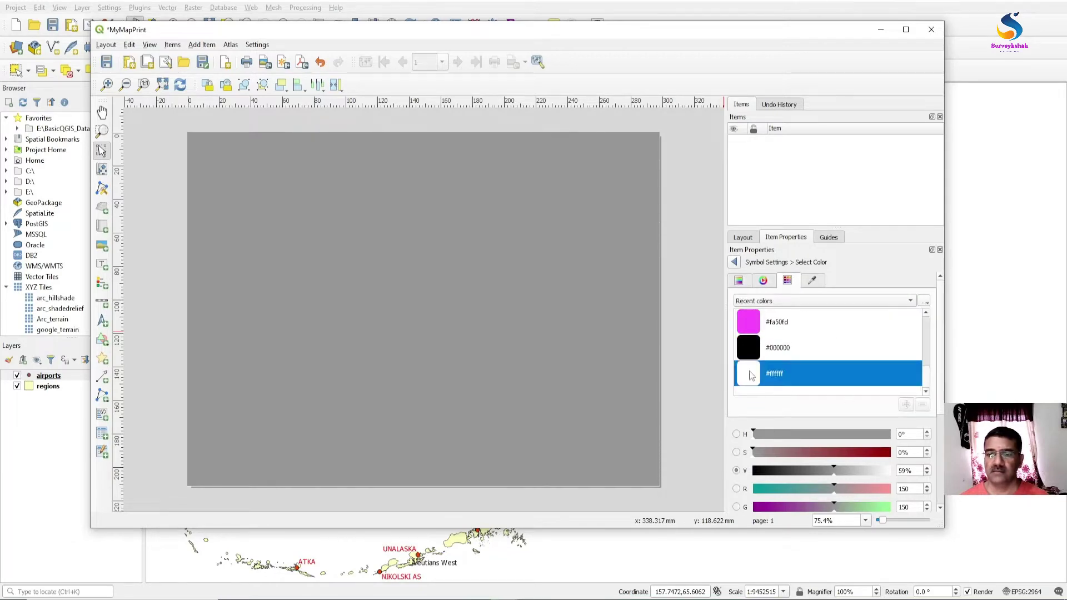
left_click(734, 263)
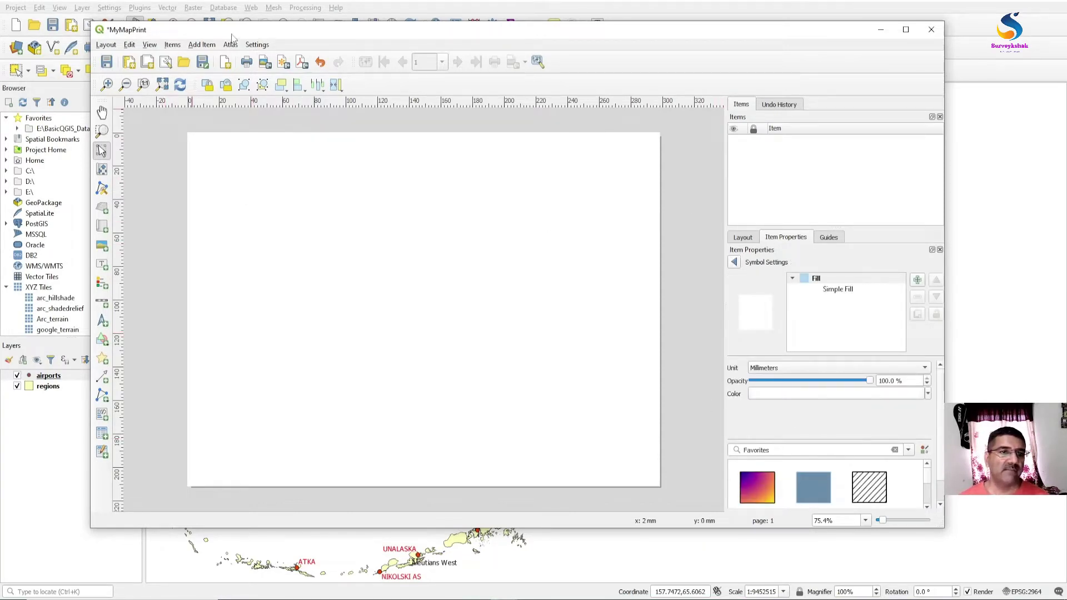
left_click(197, 46)
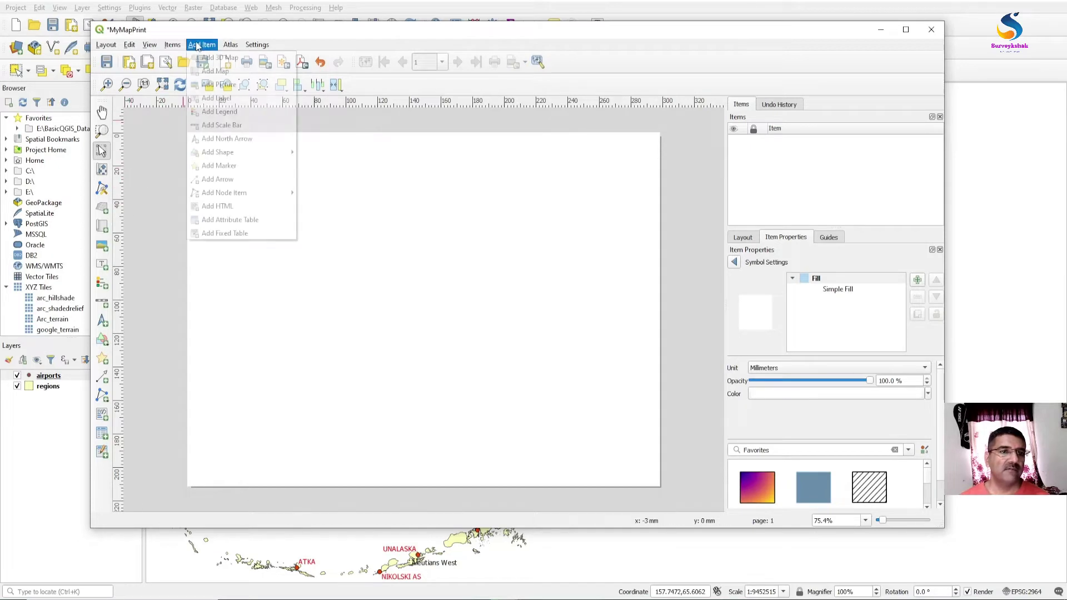
Draw a map frame, Map 1, across the page and nudge it to the centre.
left_click(215, 71)
left_click_drag(202, 145, 596, 414)
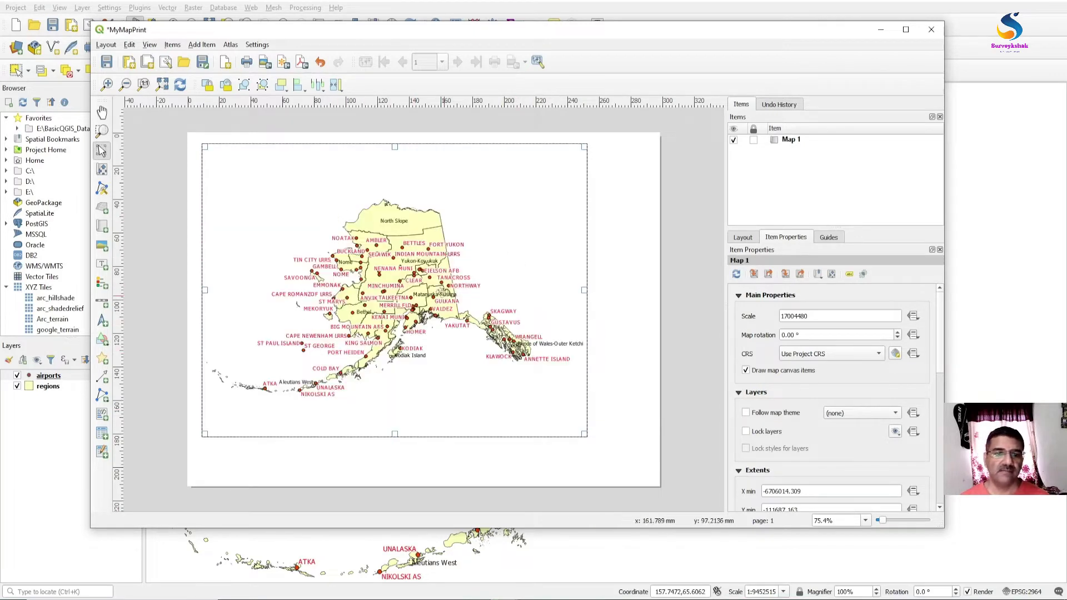
mouse_move(395, 244)
left_mouse_down()
mouse_move(440, 279)
mouse_move(429, 268)
left_mouse_up()
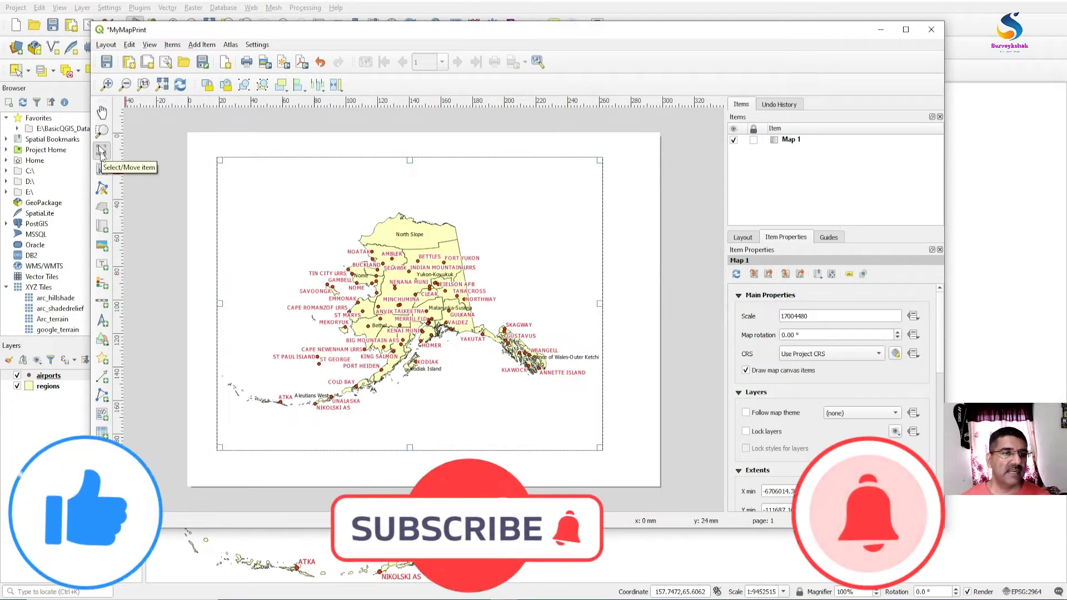
left_click_drag(426, 307, 442, 304)
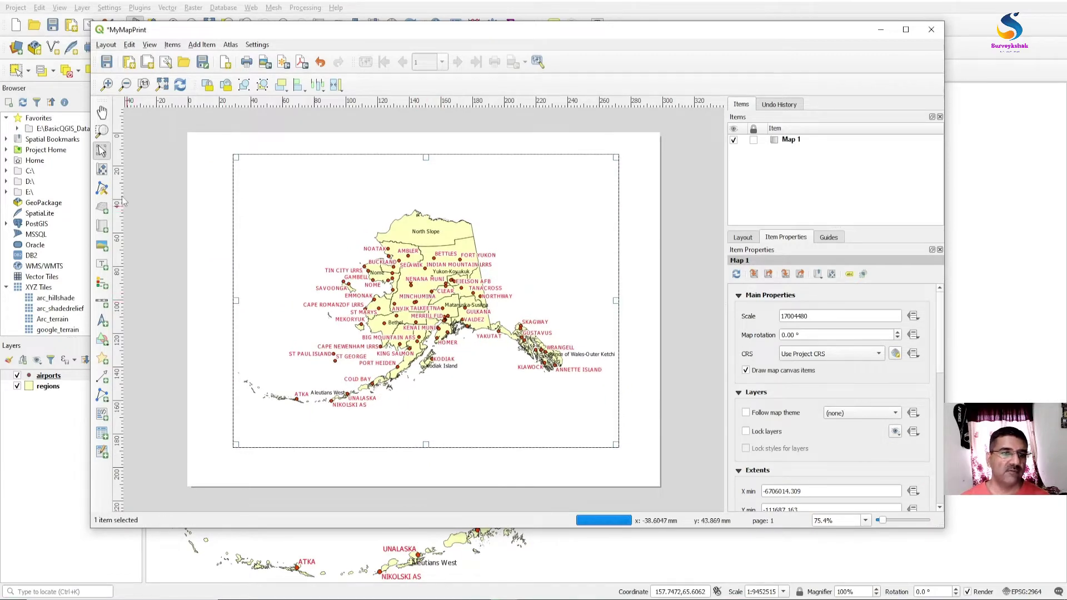
left_click(104, 171)
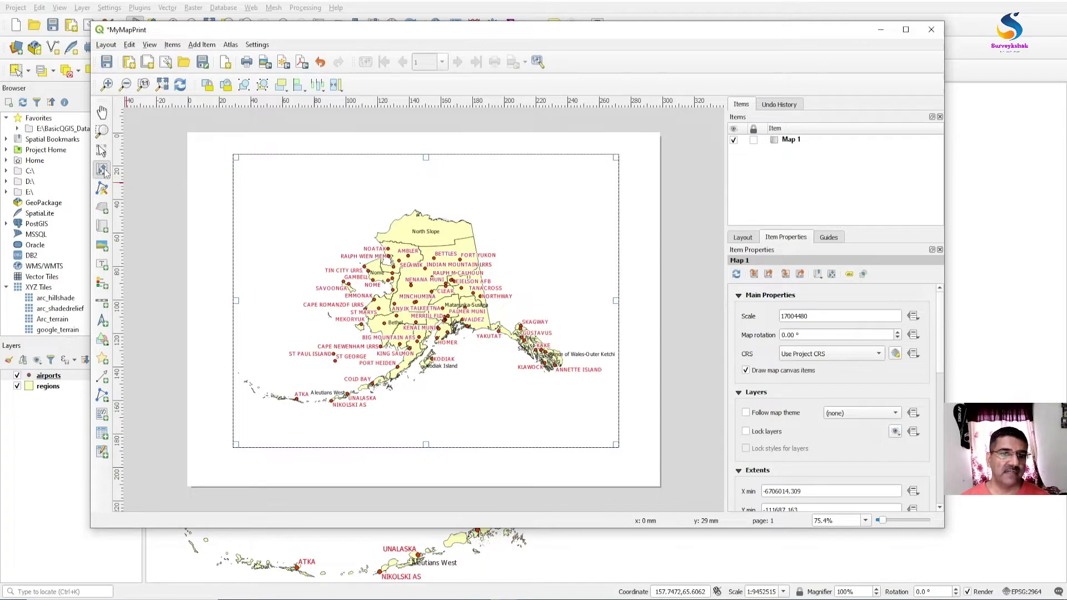
Pan and wheel-zoom Map 1's content to shift Alaska upward in the frame.
left_click_drag(406, 299, 414, 271)
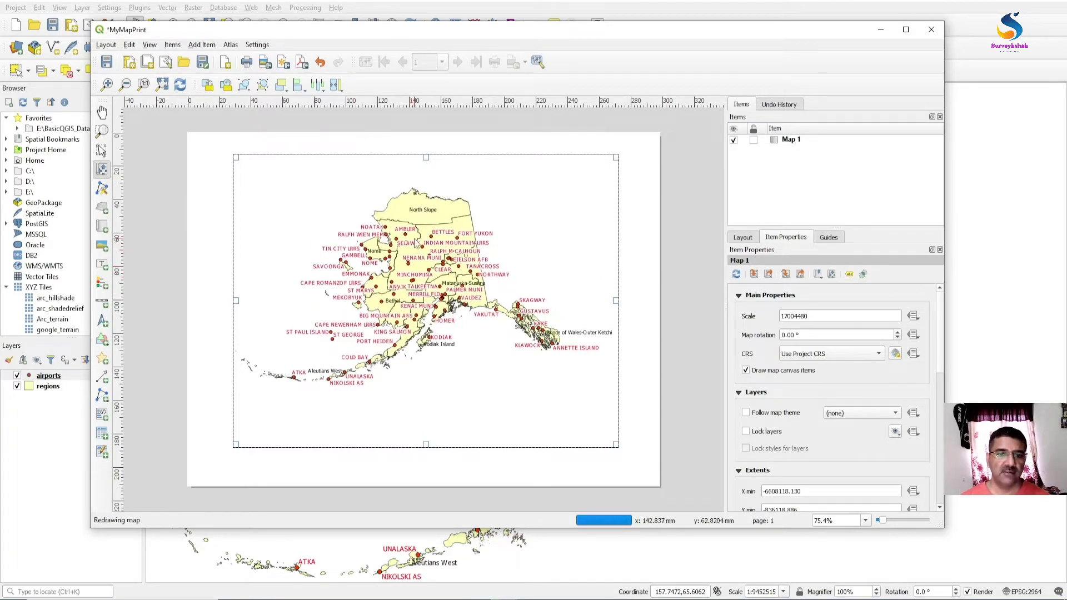
scroll(419, 253, "up", 1)
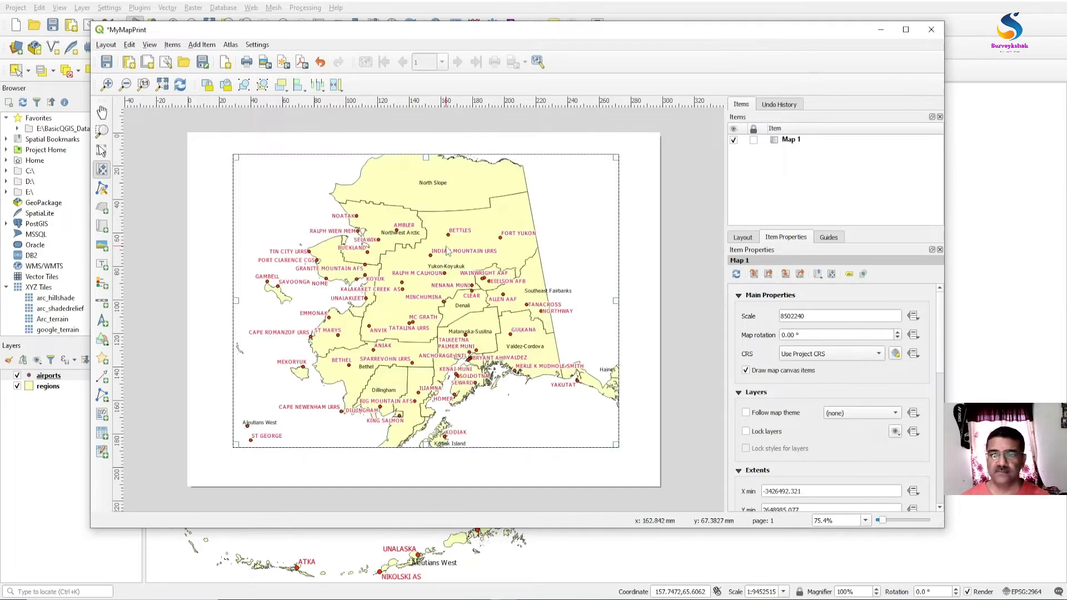
scroll(446, 257, "up", 1)
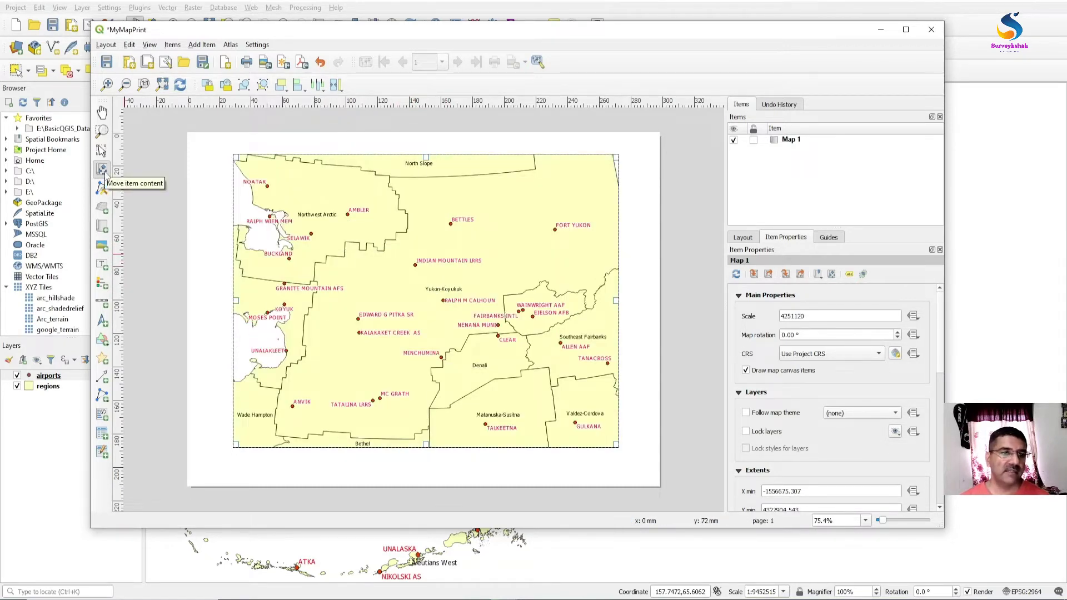
left_click(102, 170)
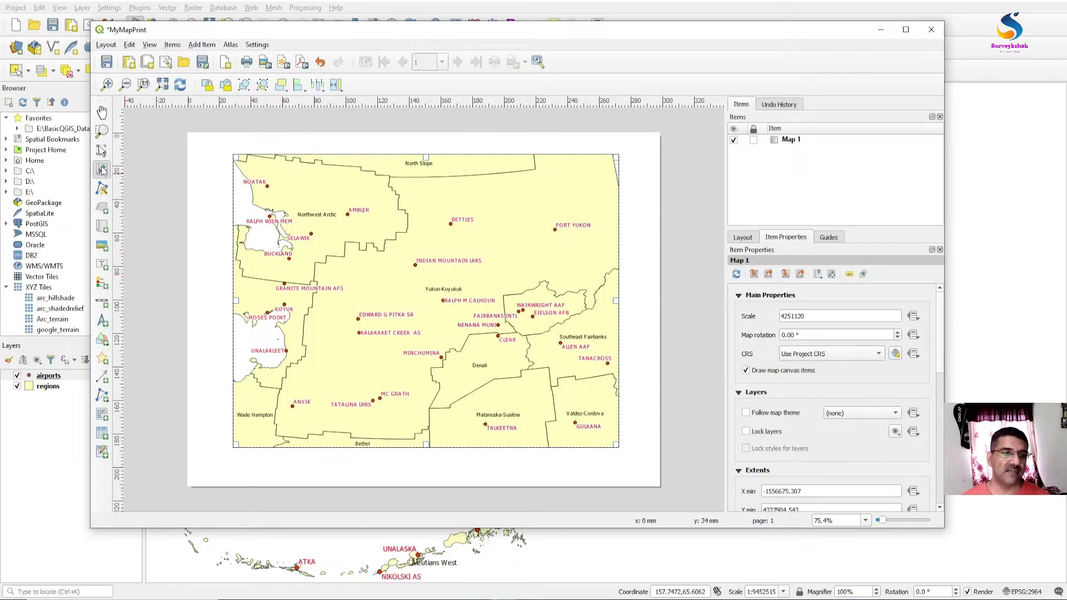
Move the map frame slightly and recentre all of Alaska at scale 17004480.
left_click(101, 151)
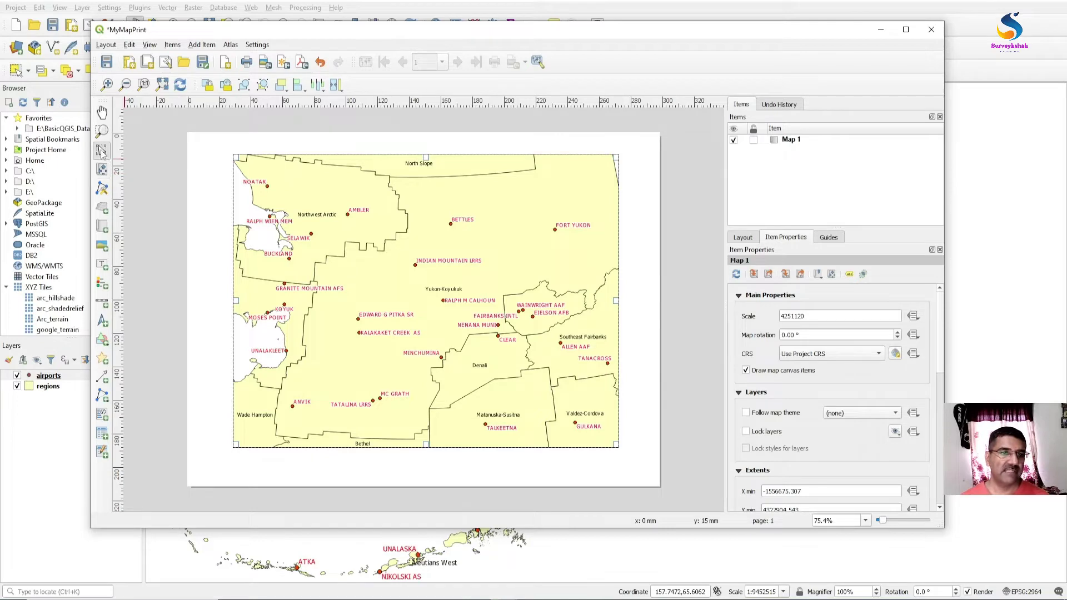
left_click_drag(363, 218, 405, 256)
key("ctrl+minus")
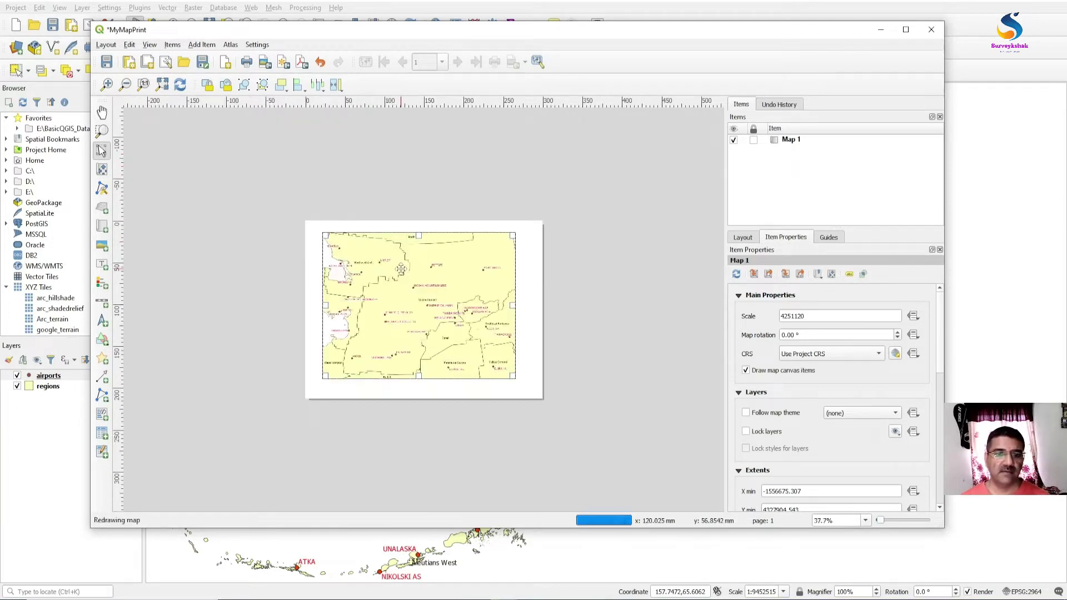
key("ctrl+plus")
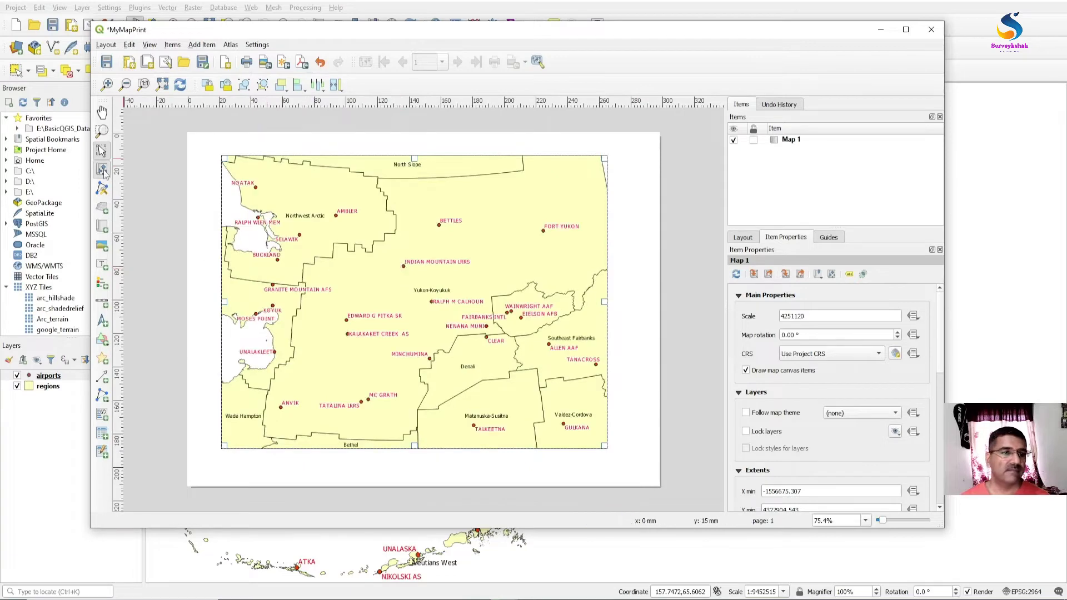
left_click(103, 169)
scroll(392, 271, "down", 2)
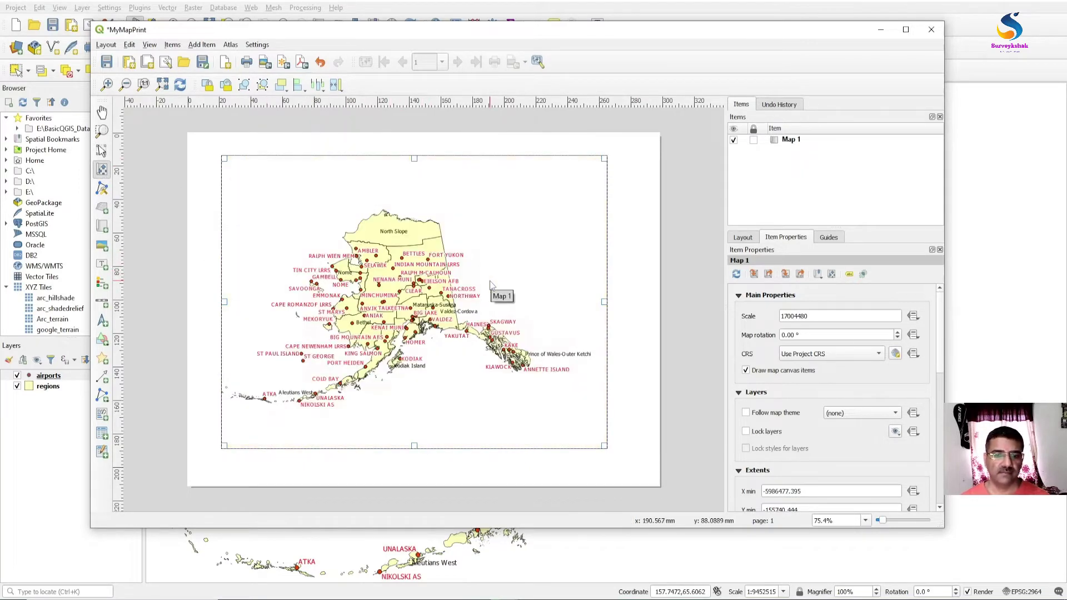
left_click_drag(426, 271, 417, 267)
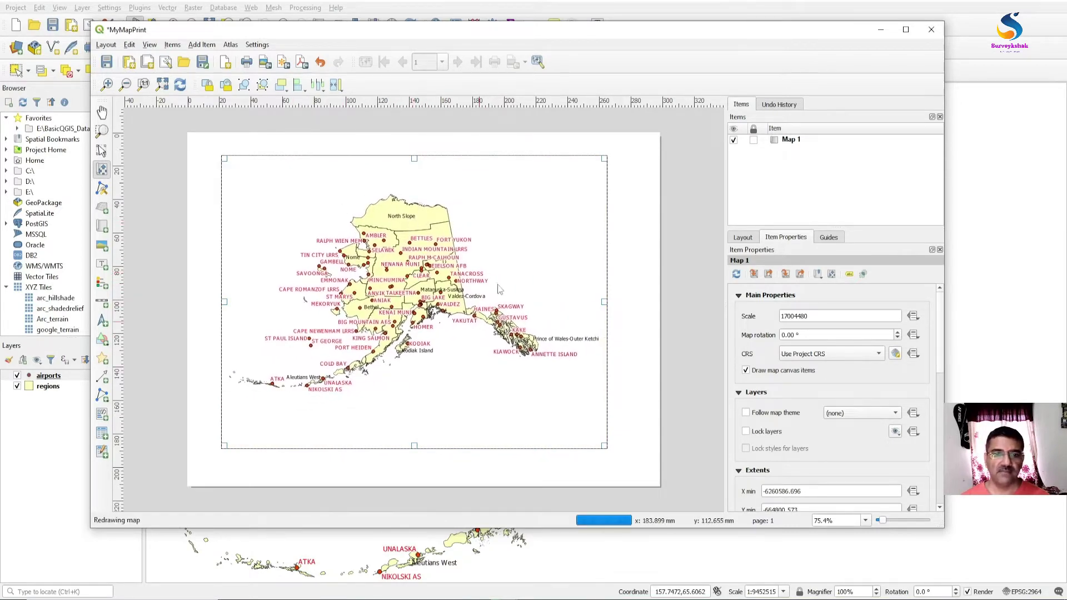
left_click(831, 358)
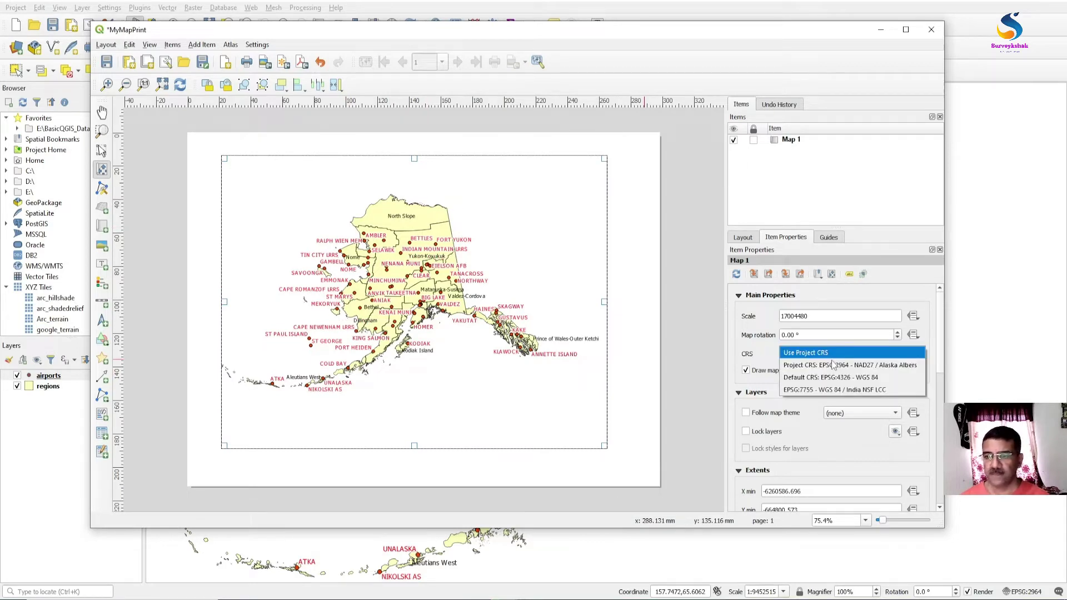
Set Map 1's CRS to EPSG:2964 - NAD27 / Alaska Albers and nudge the content right.
left_click(841, 365)
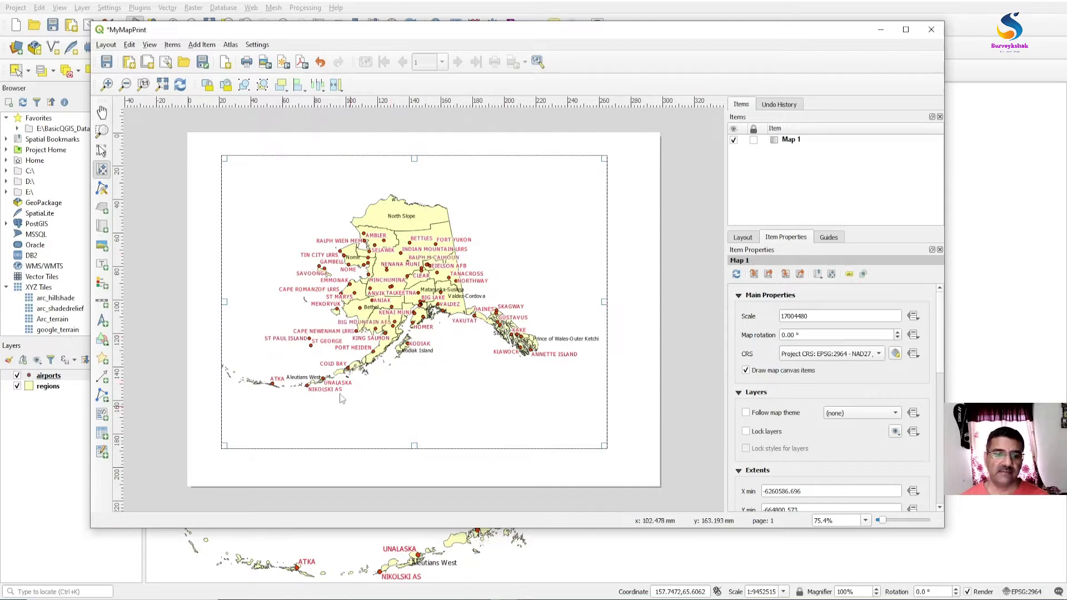
left_click_drag(405, 300, 408, 301)
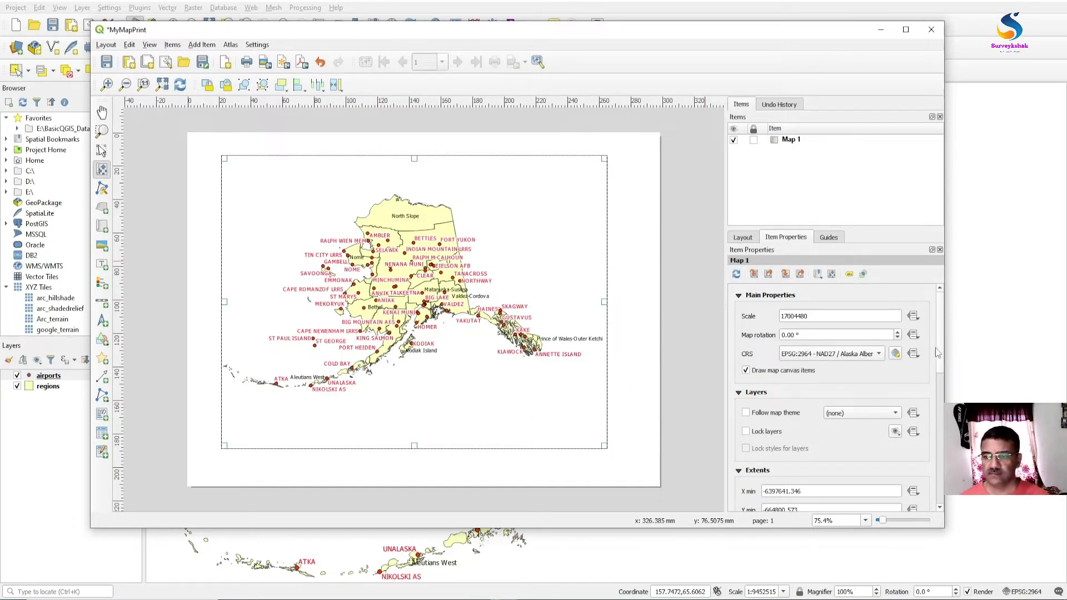
left_click_drag(937, 353, 942, 431)
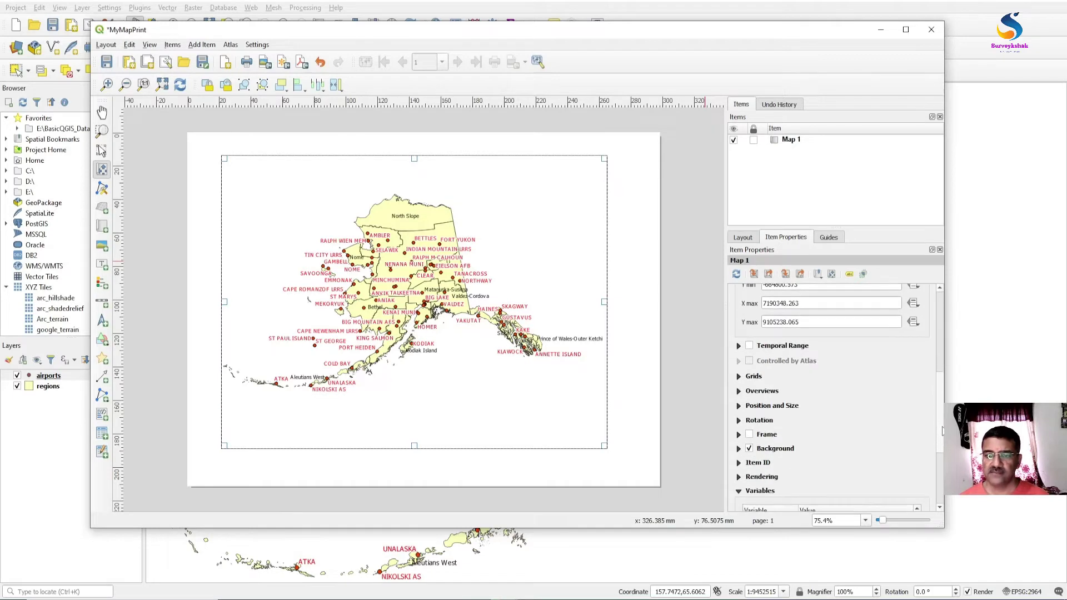
Add Grid 1 to the map with X and Y intervals of 10 map units.
scroll(804, 384, "down", 1)
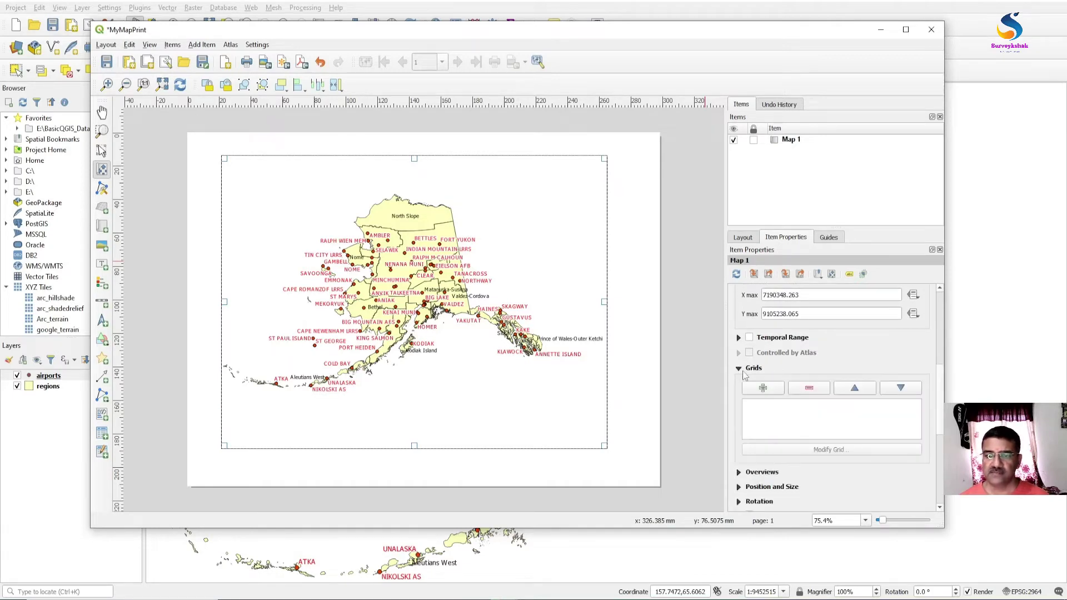
left_click(763, 389)
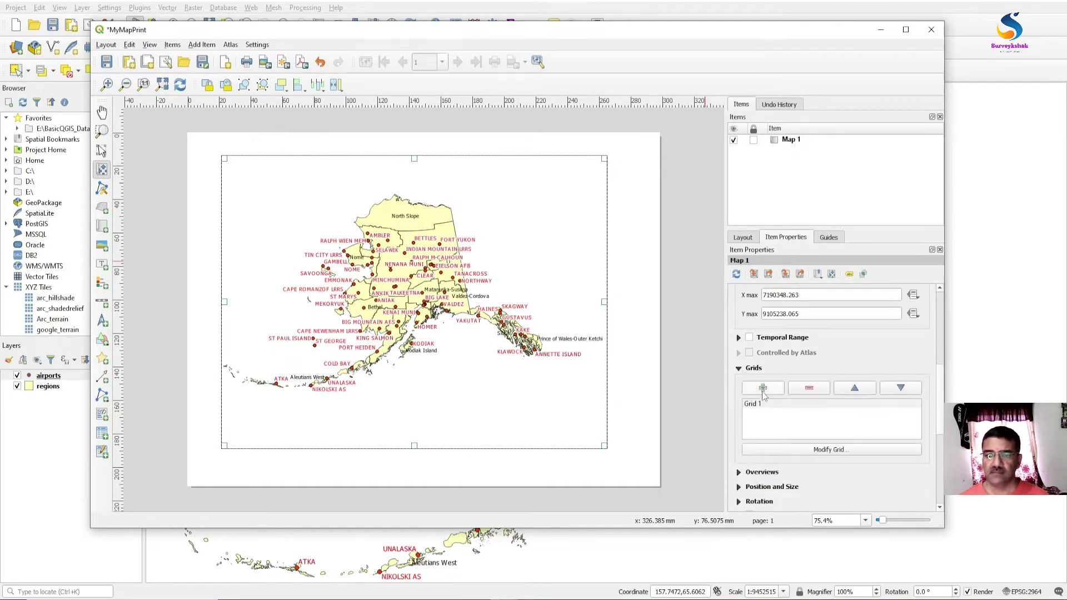
left_click(792, 451)
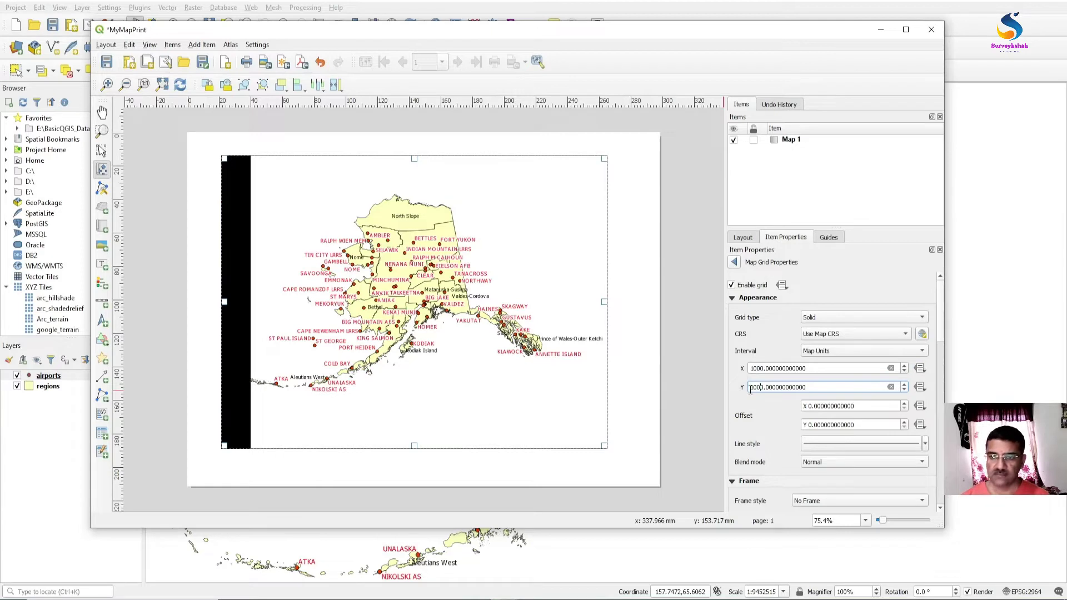
key("Tab")
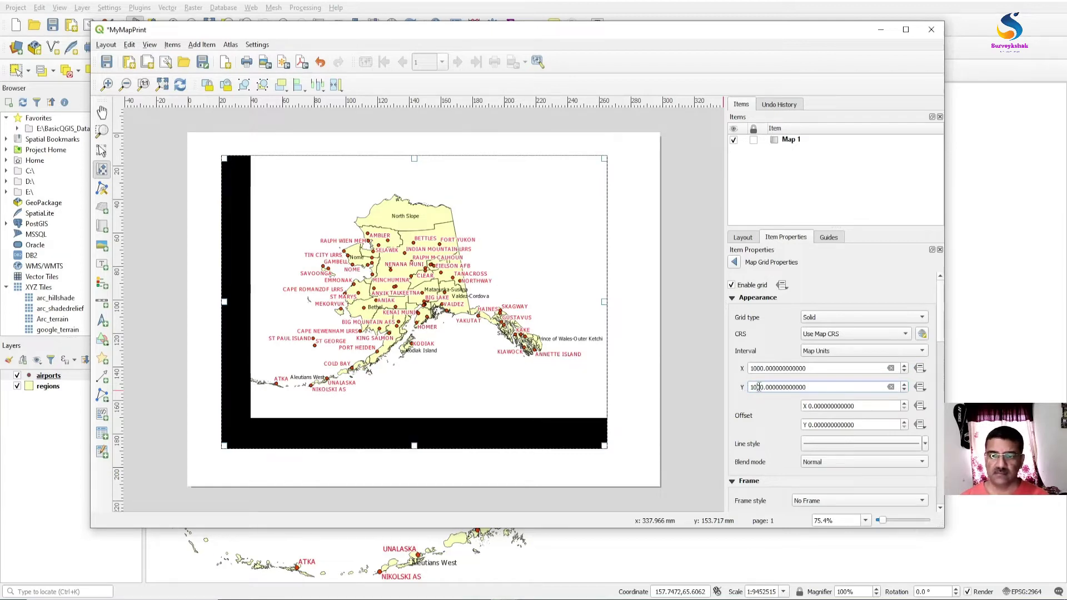
left_click(759, 387)
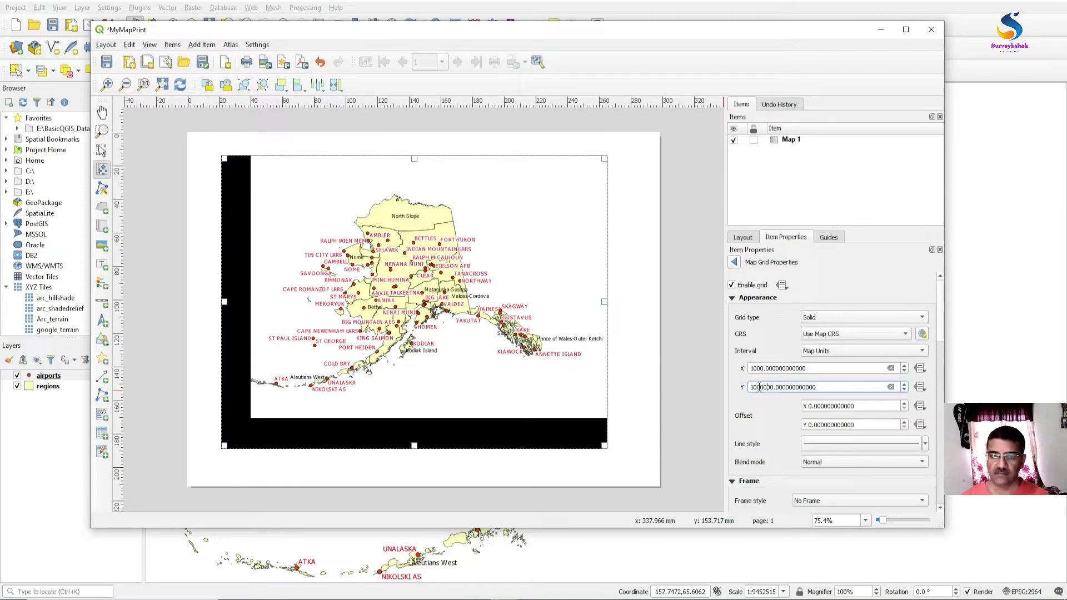
left_click_drag(772, 387, 745, 391)
type("1")
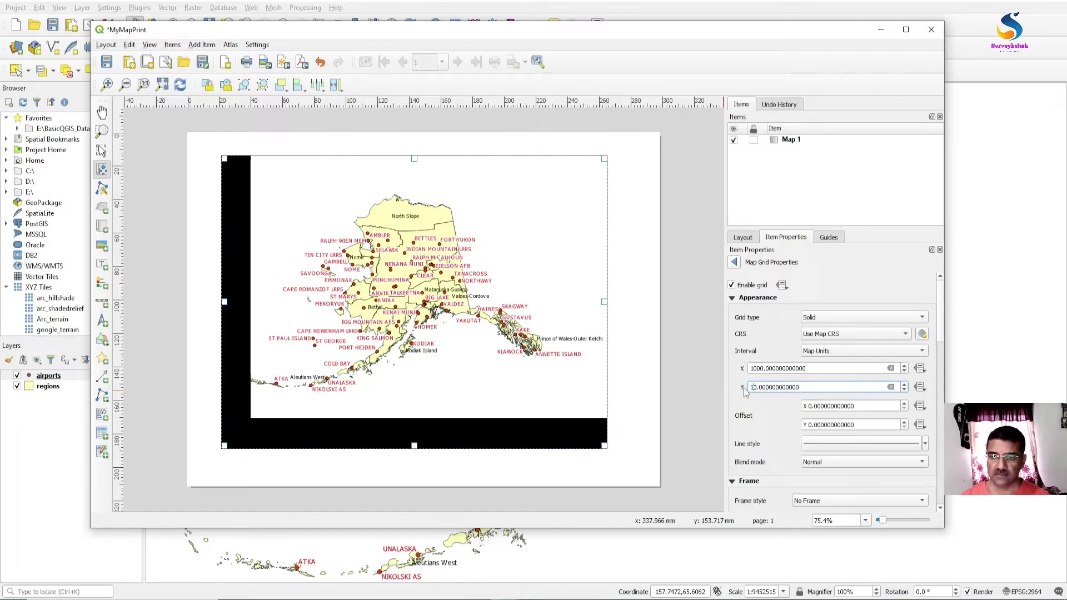
type("0")
left_click_drag(759, 368, 807, 369)
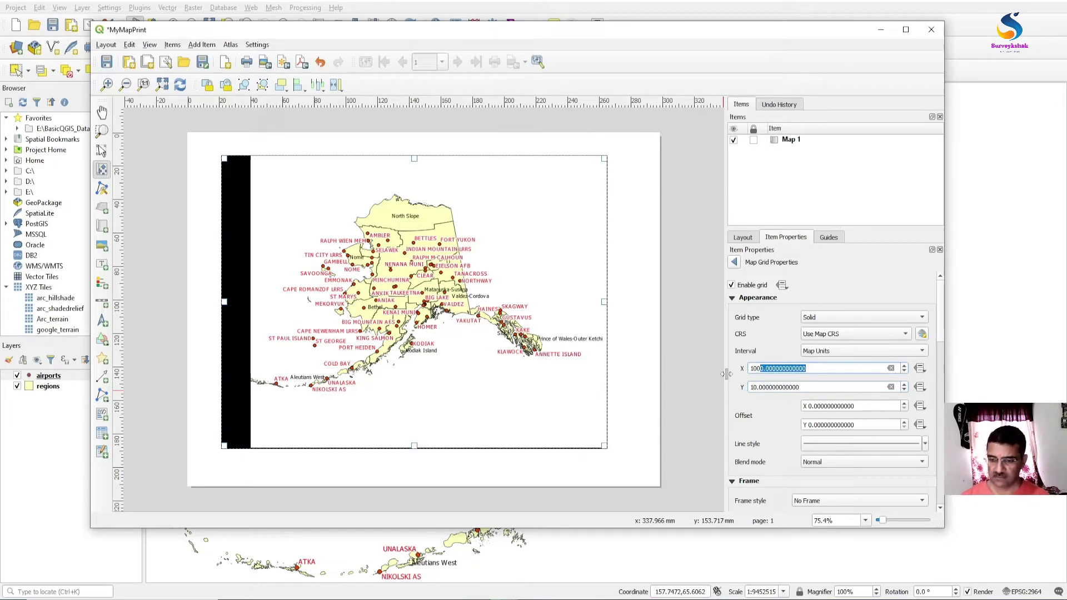
key("BackSpace")
key("BackSpace")
key("BackSpace")
key("BackSpace")
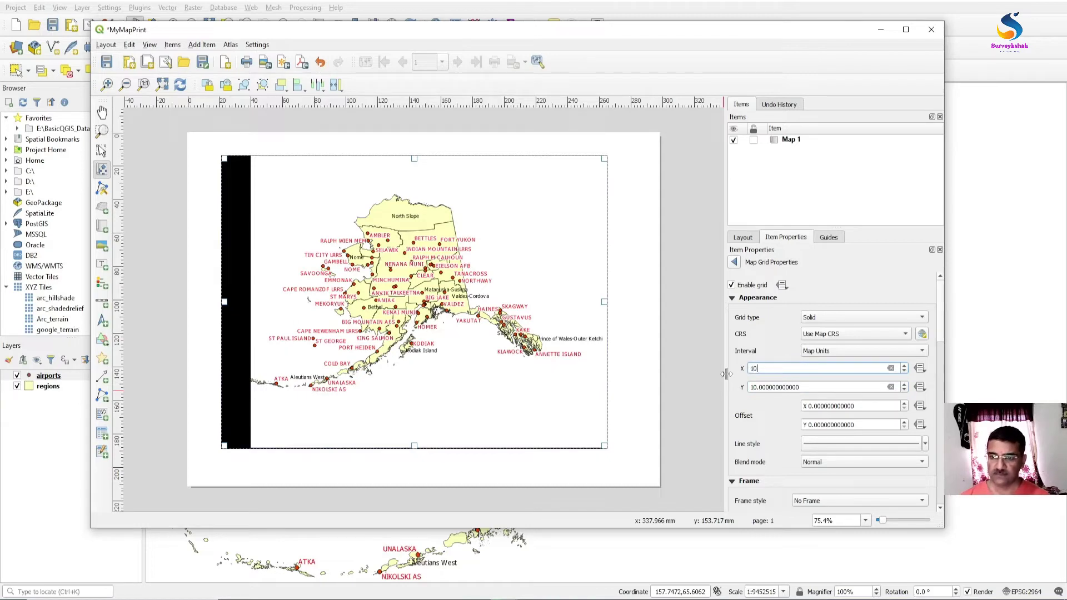
type("10")
key("Tab")
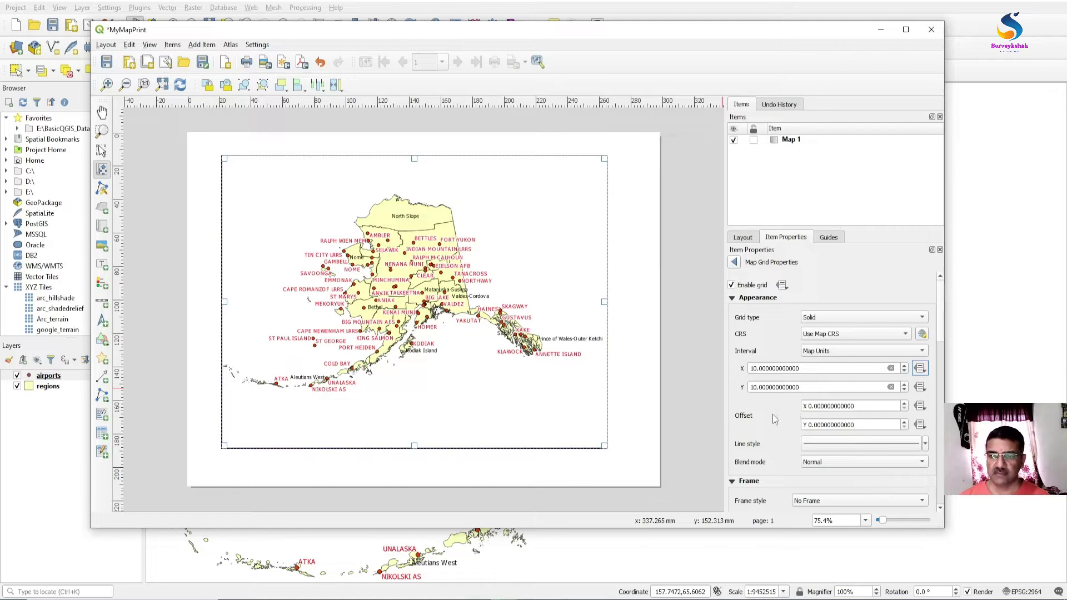
Keep the grid type as Solid.
left_click(755, 388)
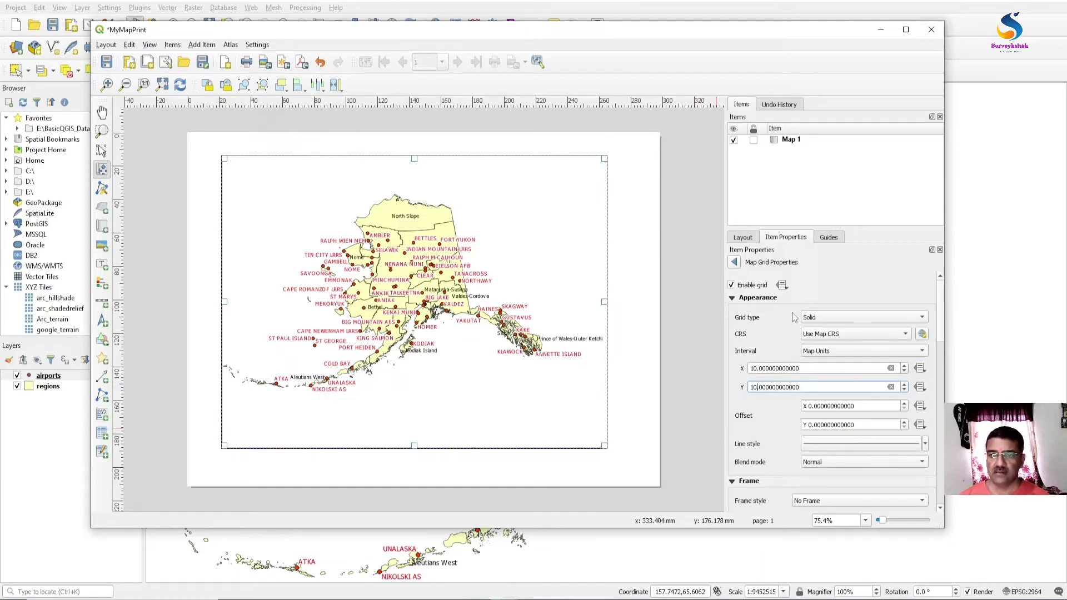
left_click(826, 317)
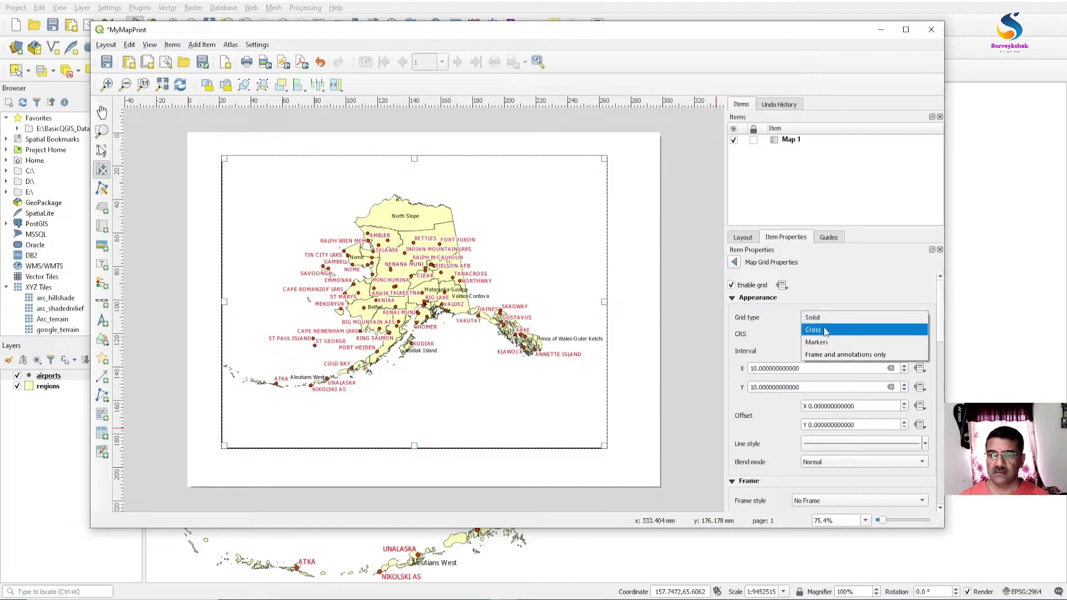
left_click(825, 320)
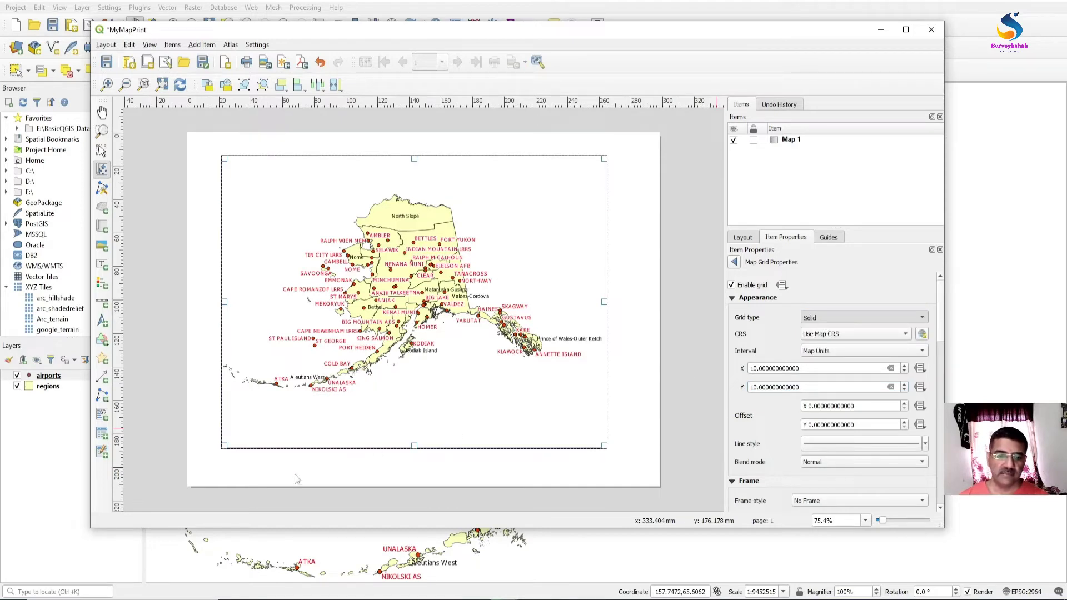
scroll(837, 323, "down", 1)
left_click(840, 321)
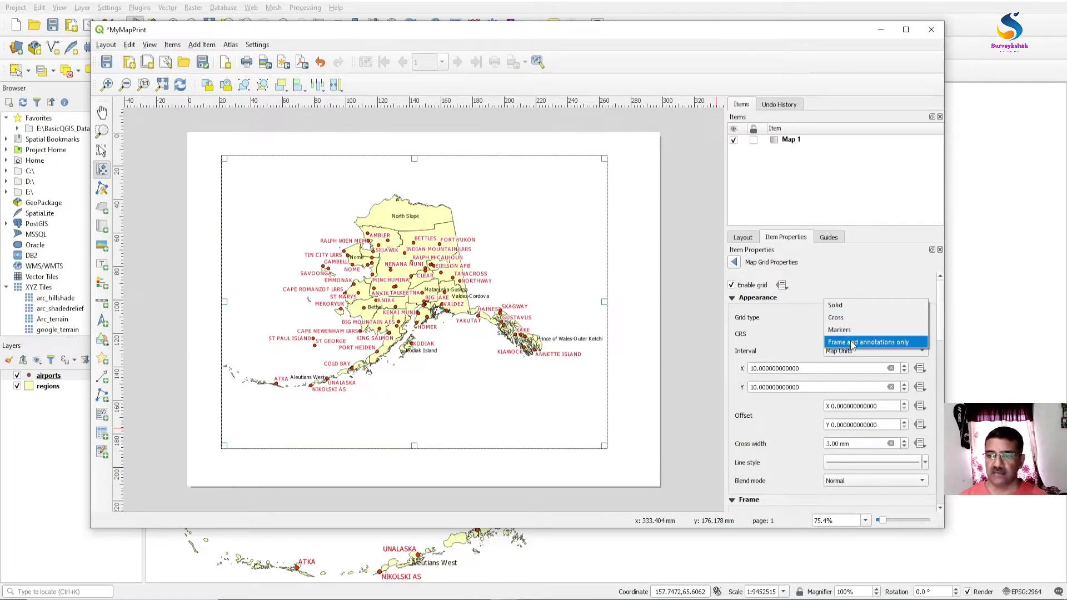
left_click(835, 305)
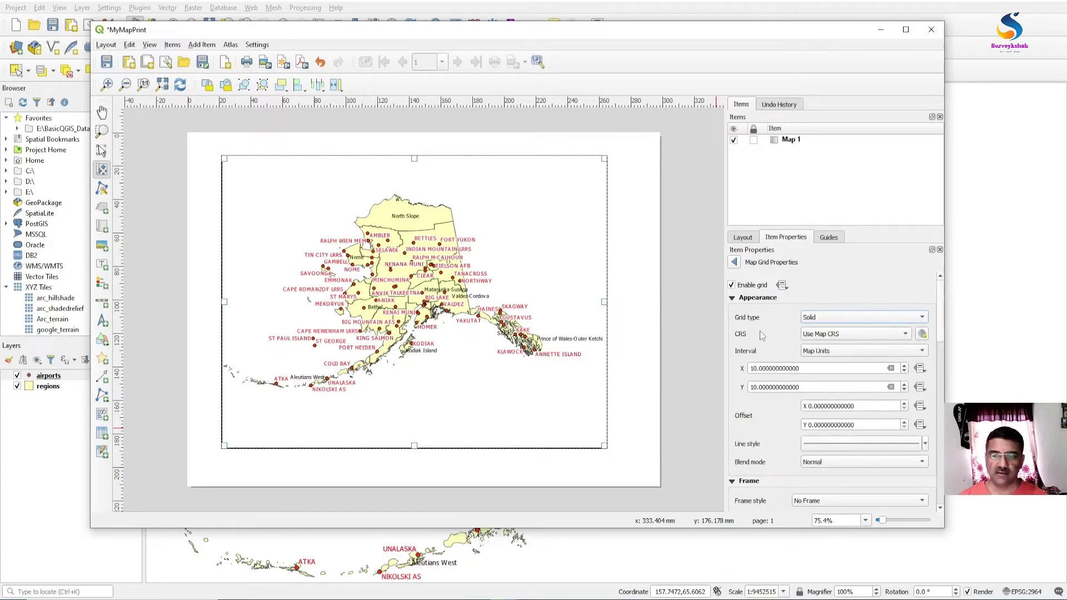
left_click(812, 334)
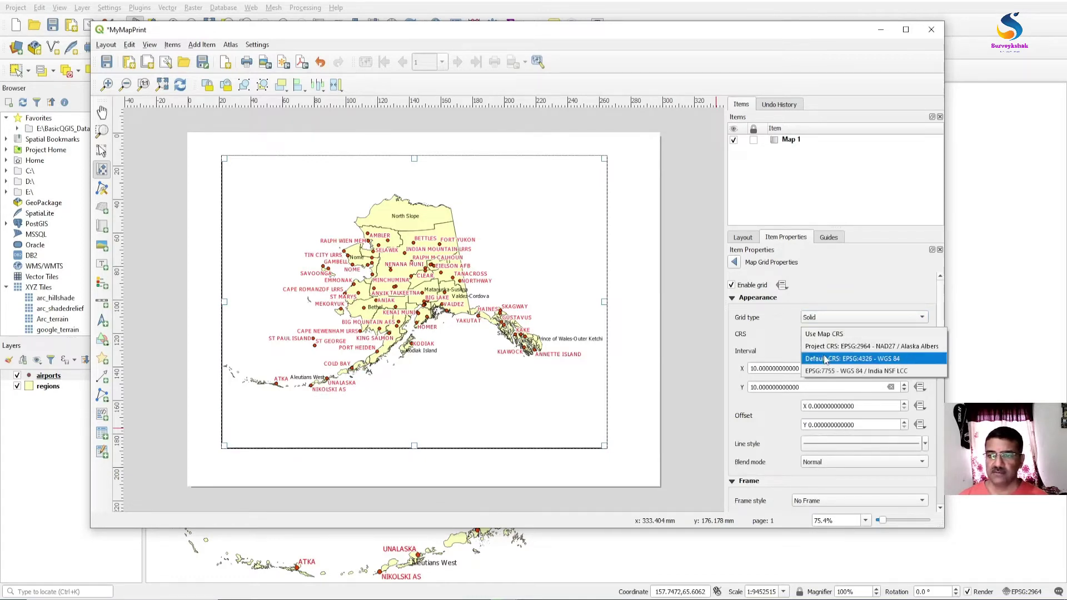
Draw the grid in EPSG:4326 - WGS 84 with X and Y intervals of 1 map unit.
left_click(832, 345)
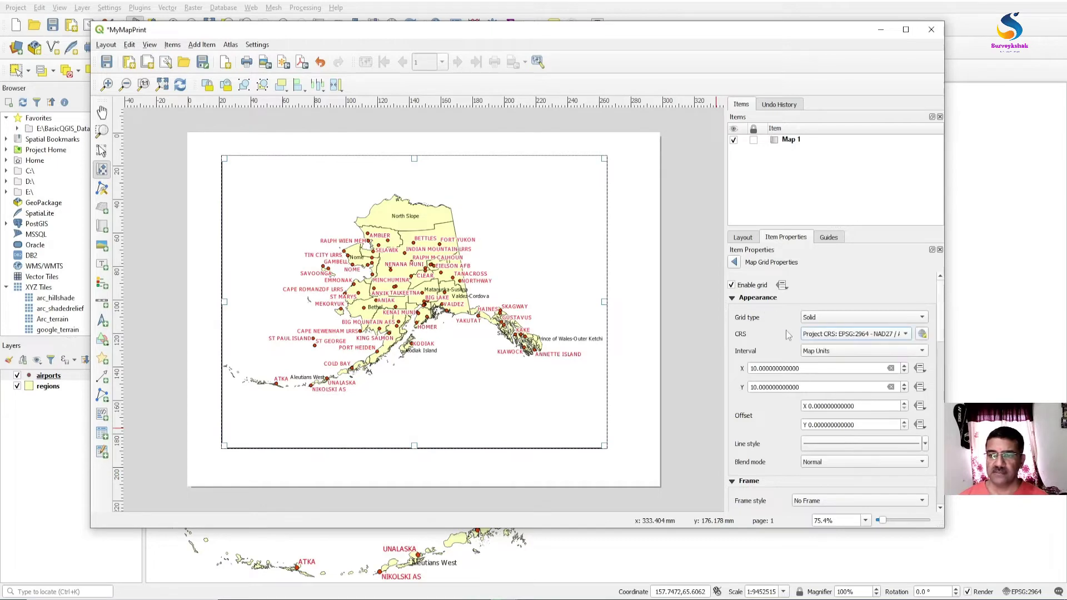
left_click(814, 335)
left_click(821, 347)
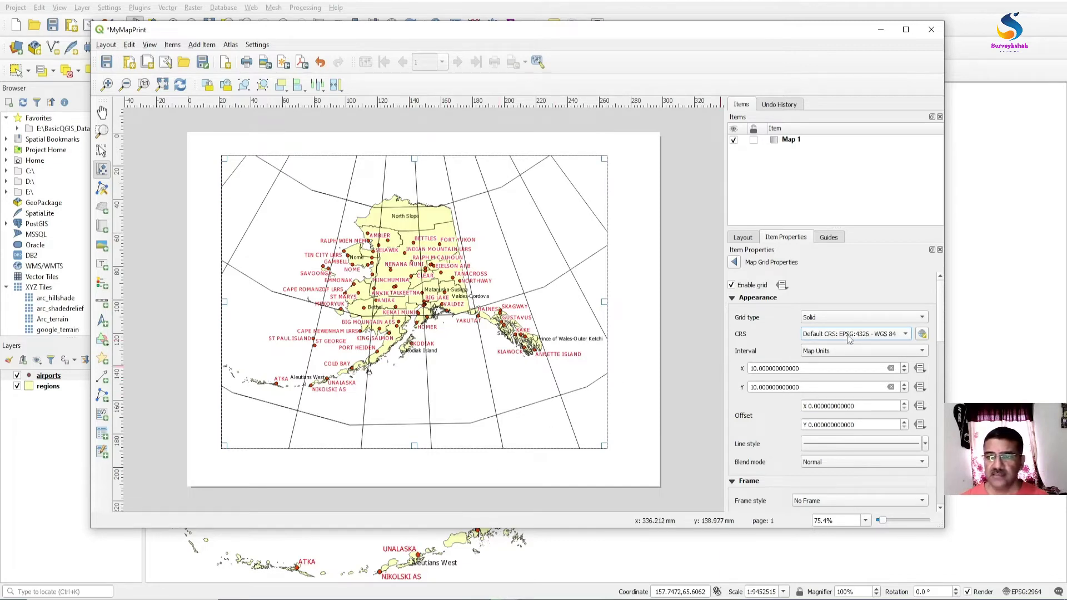
left_click(830, 355)
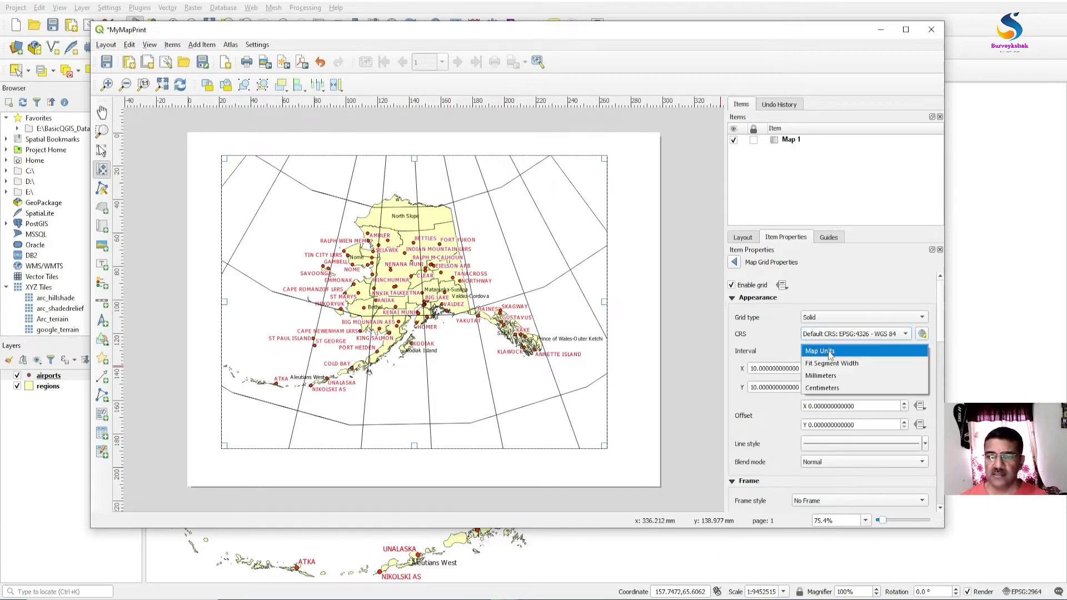
left_click(828, 352)
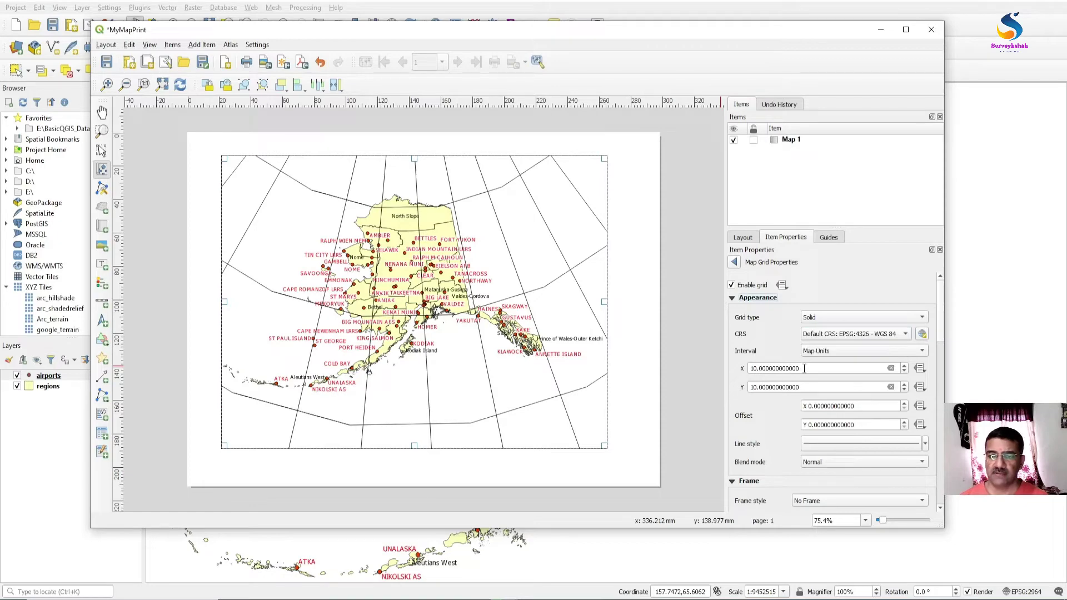
left_click_drag(801, 368, 728, 368)
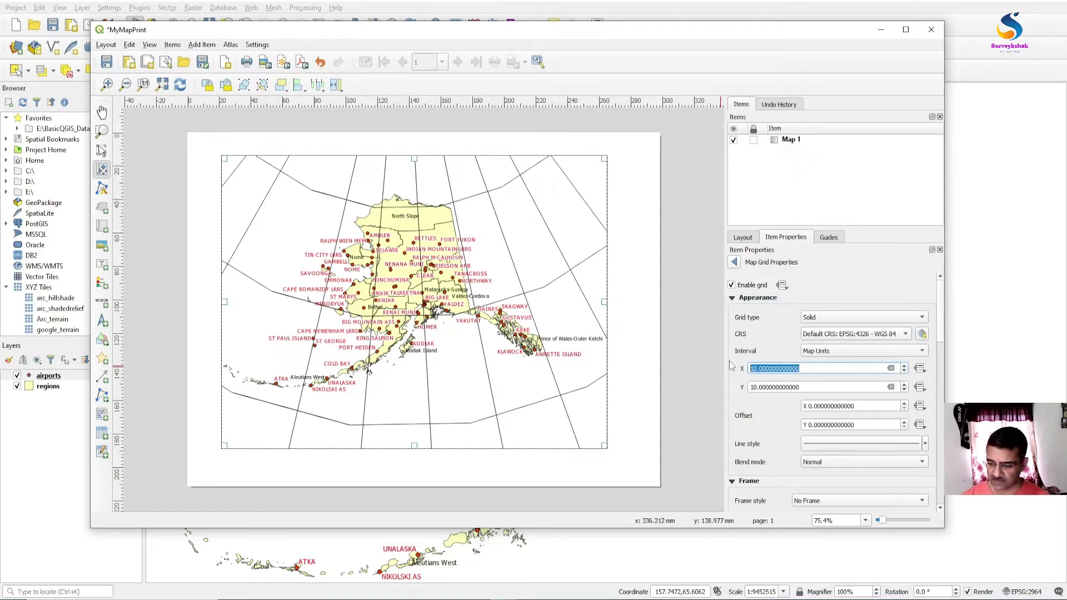
type("1")
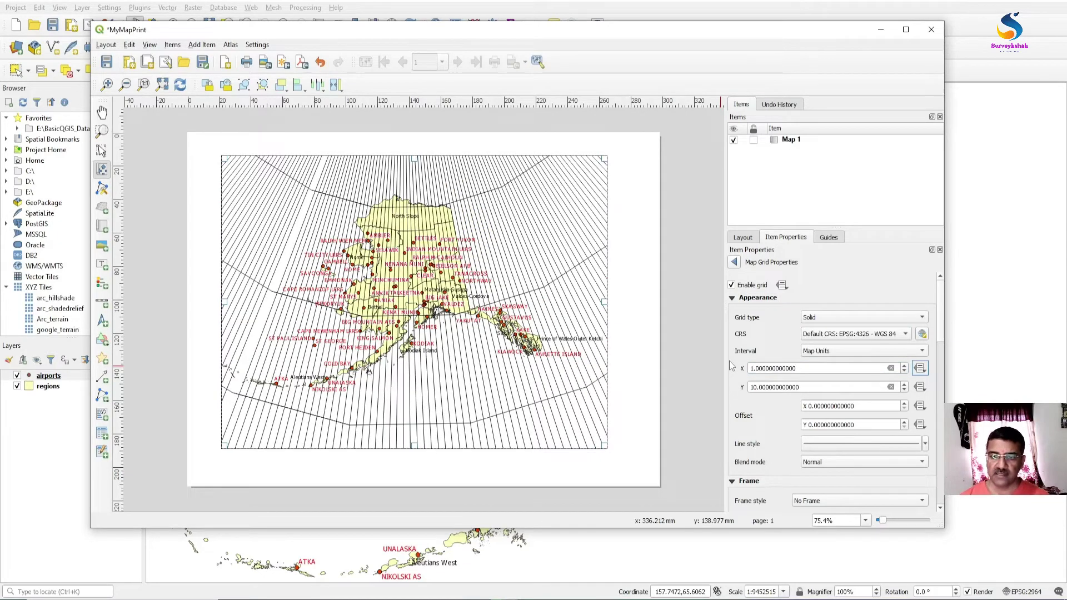
key("Tab")
type("1")
key("Tab")
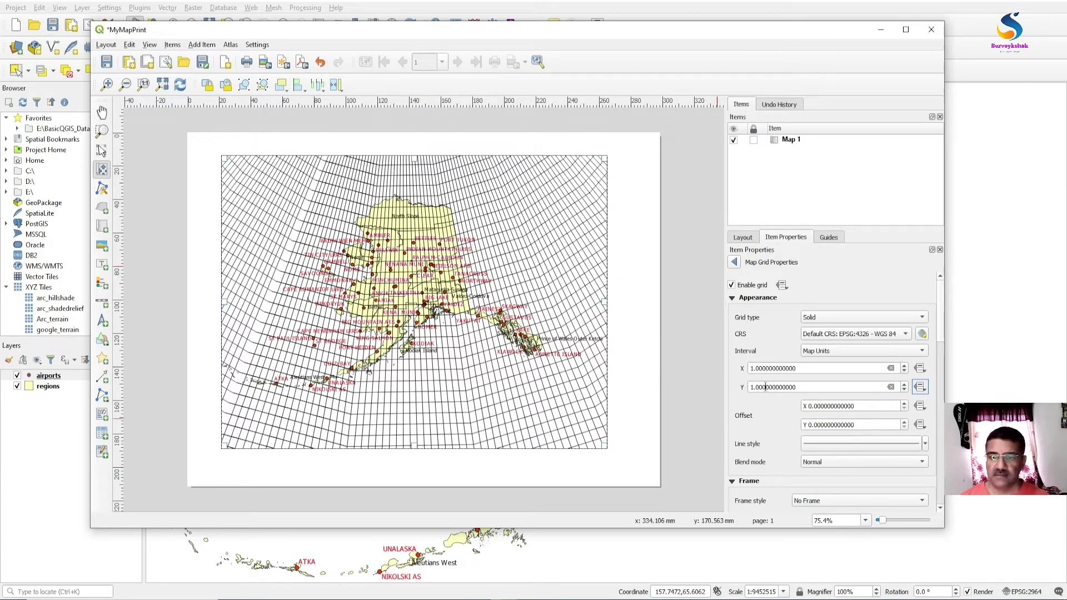
scroll(781, 436, "down", 3)
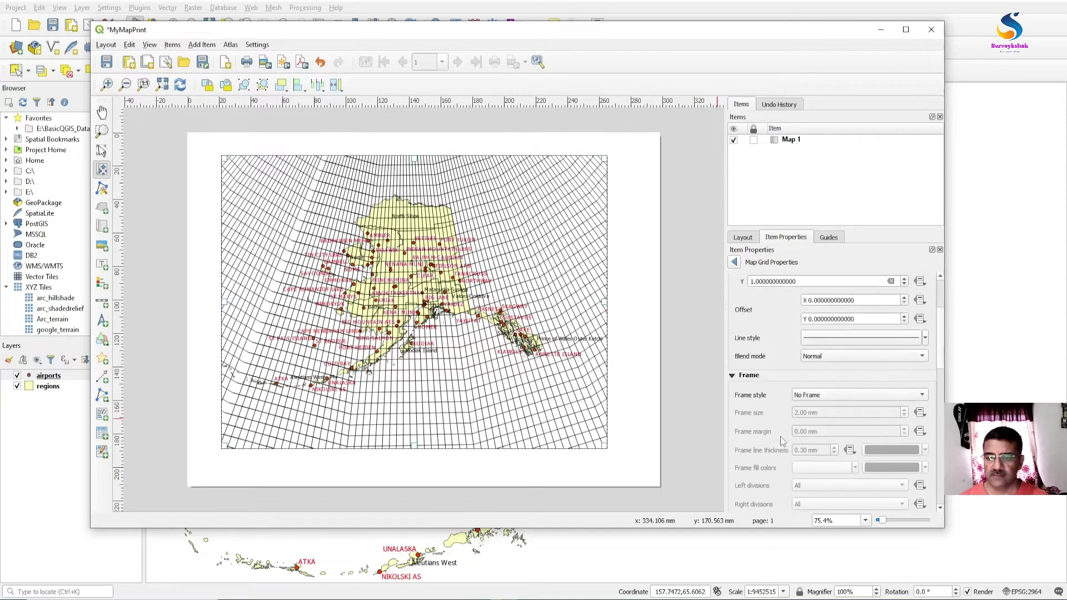
Try Zebra and Exterior Ticks grid frames, then settle on Line Border.
left_click(794, 396)
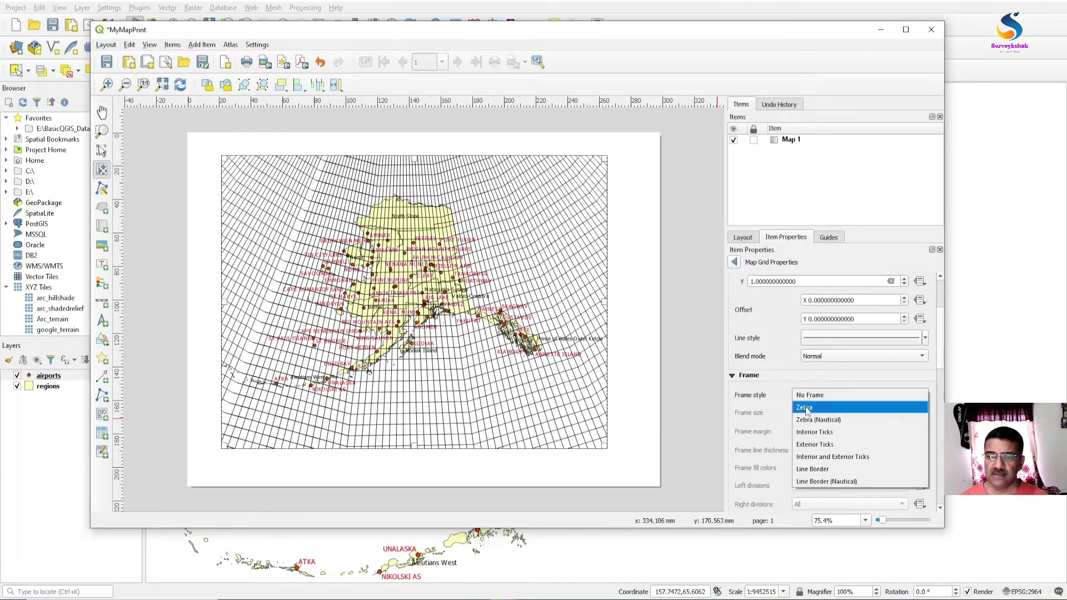
left_click(805, 408)
left_click(811, 395)
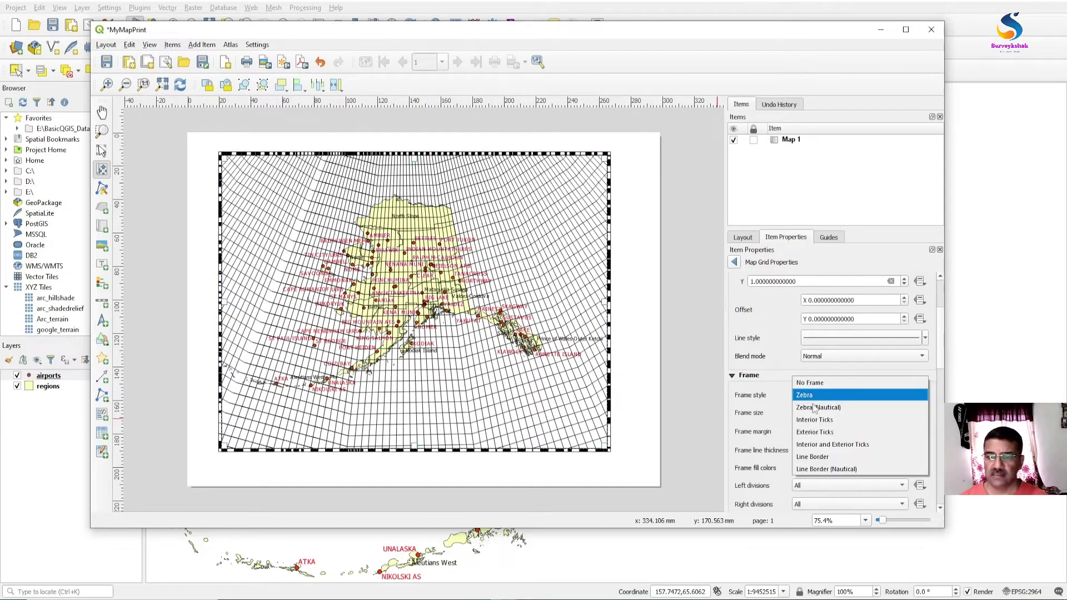
left_click(809, 432)
left_click(809, 395)
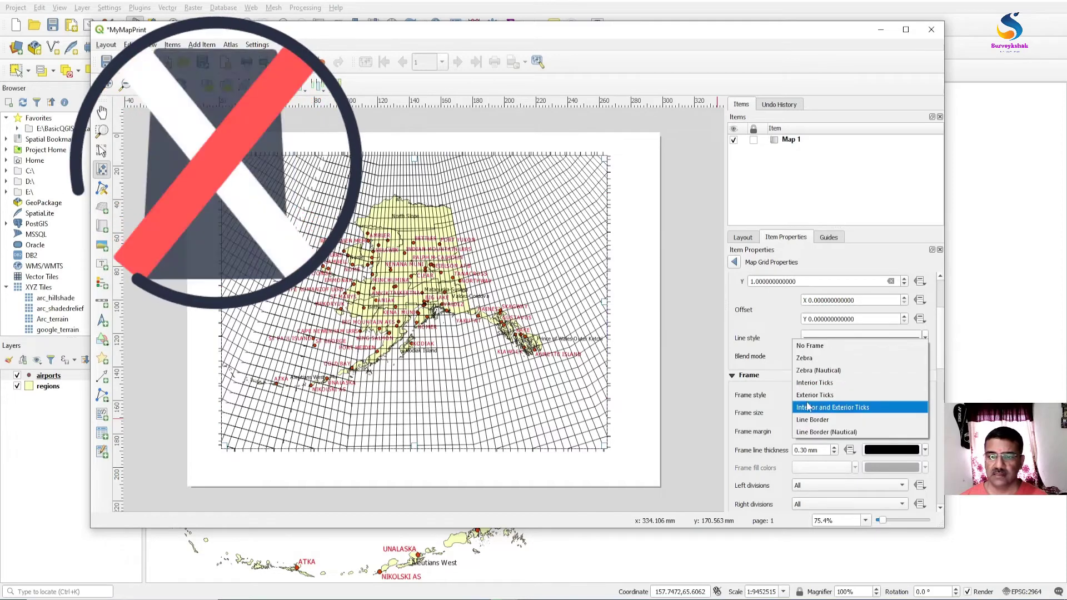
left_click(811, 420)
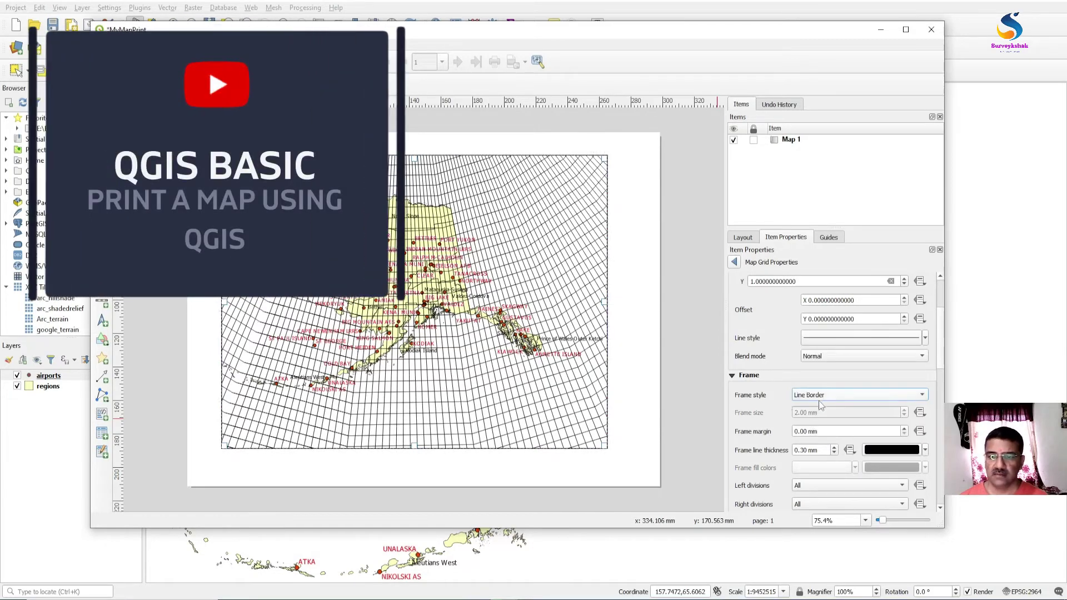
left_click(733, 376)
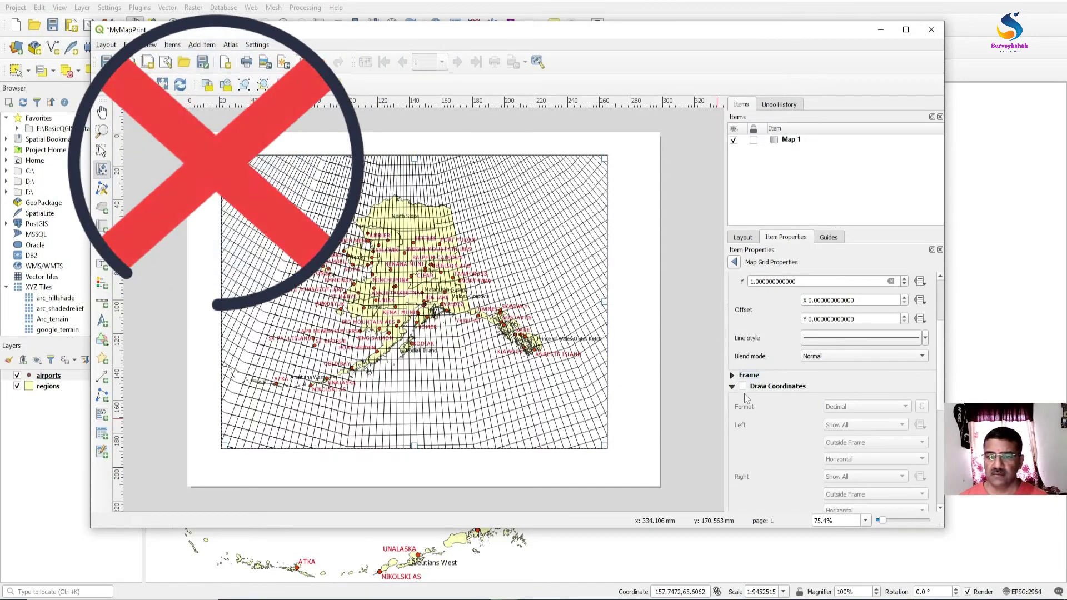
Turn on grid coordinate labels with coordinate precision 0.
left_click(742, 387)
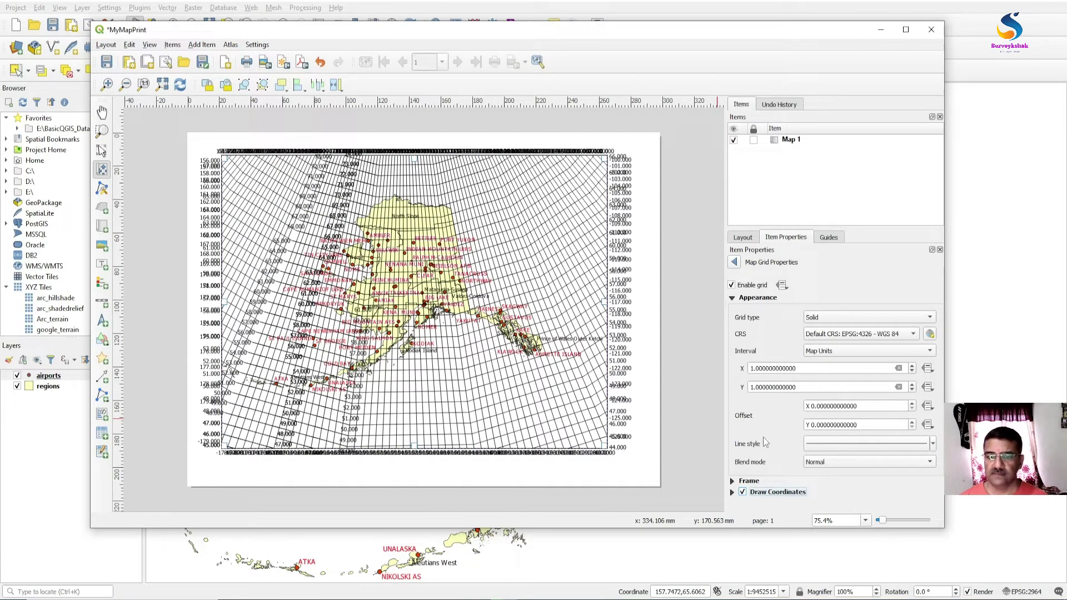
left_click(732, 492)
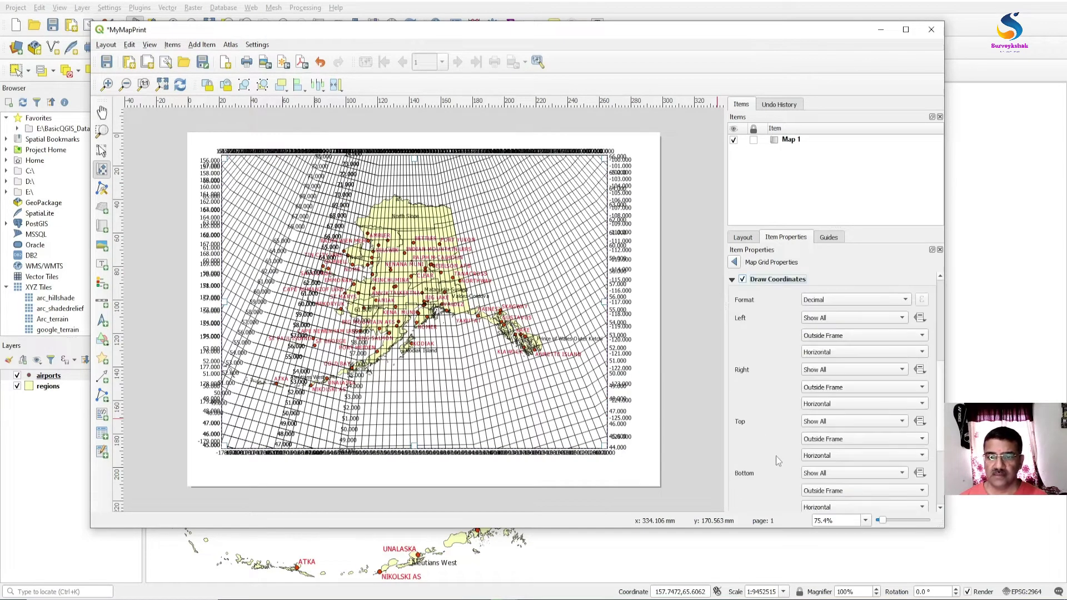
scroll(776, 456, "down", 3)
scroll(775, 455, "up", 3)
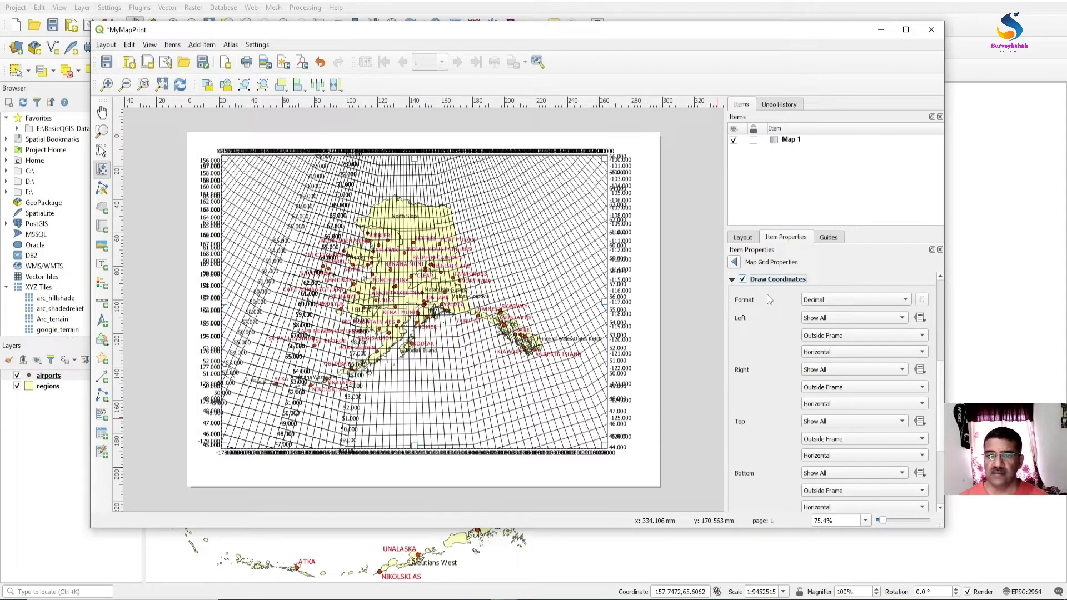
scroll(783, 434, "down", 3)
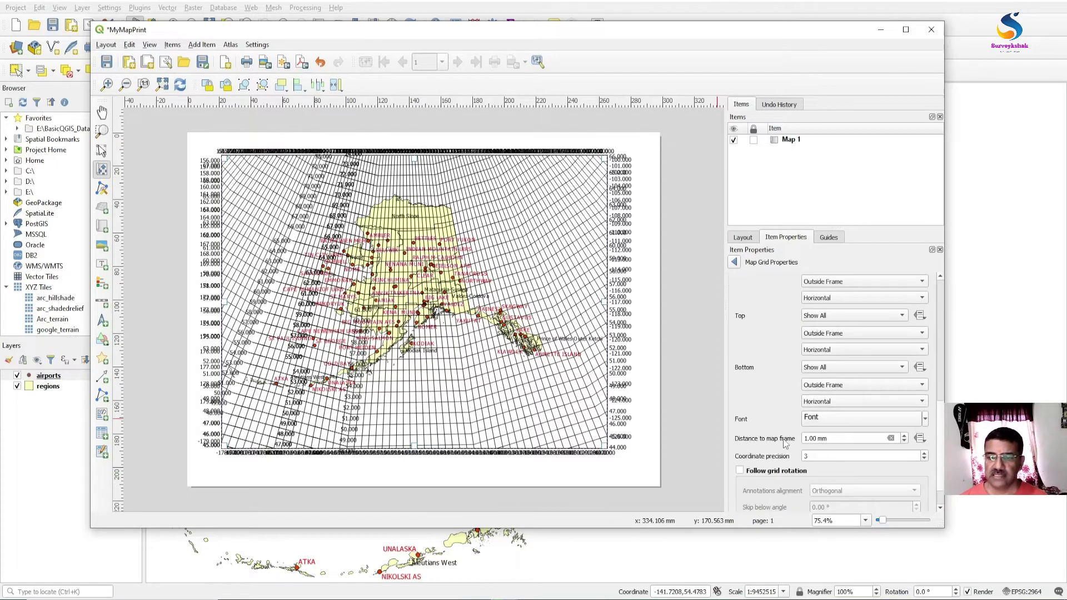
scroll(782, 372, "down", 1)
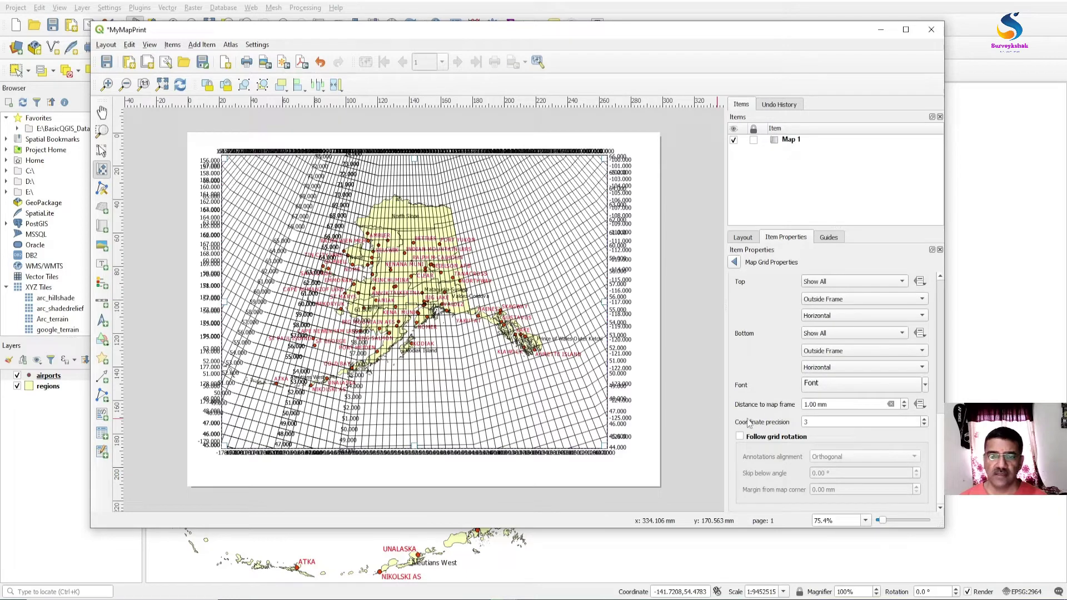
left_click(814, 422)
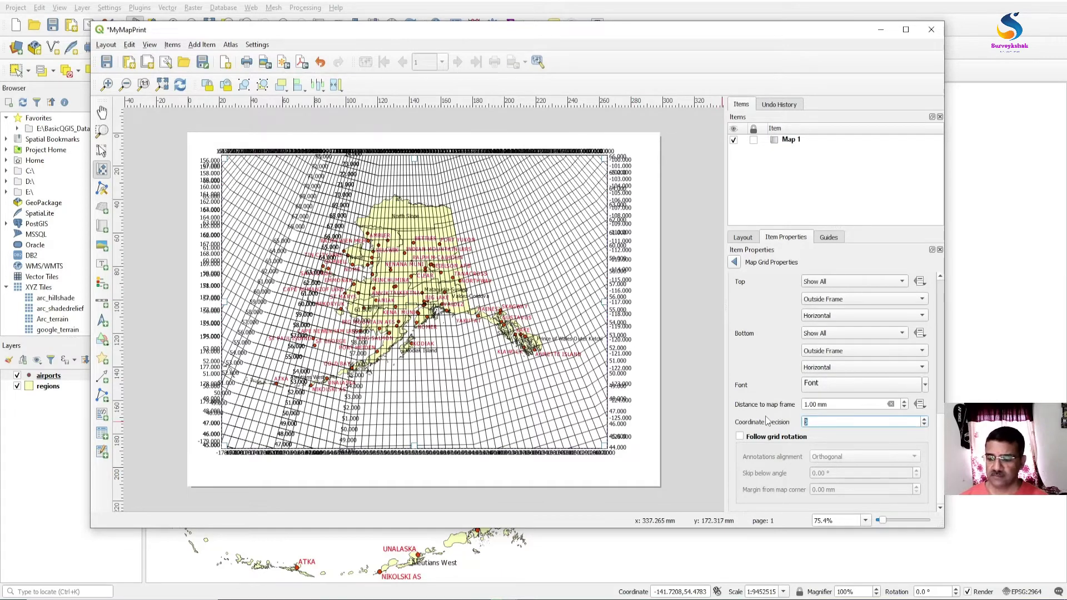
key("BackSpace")
type("0")
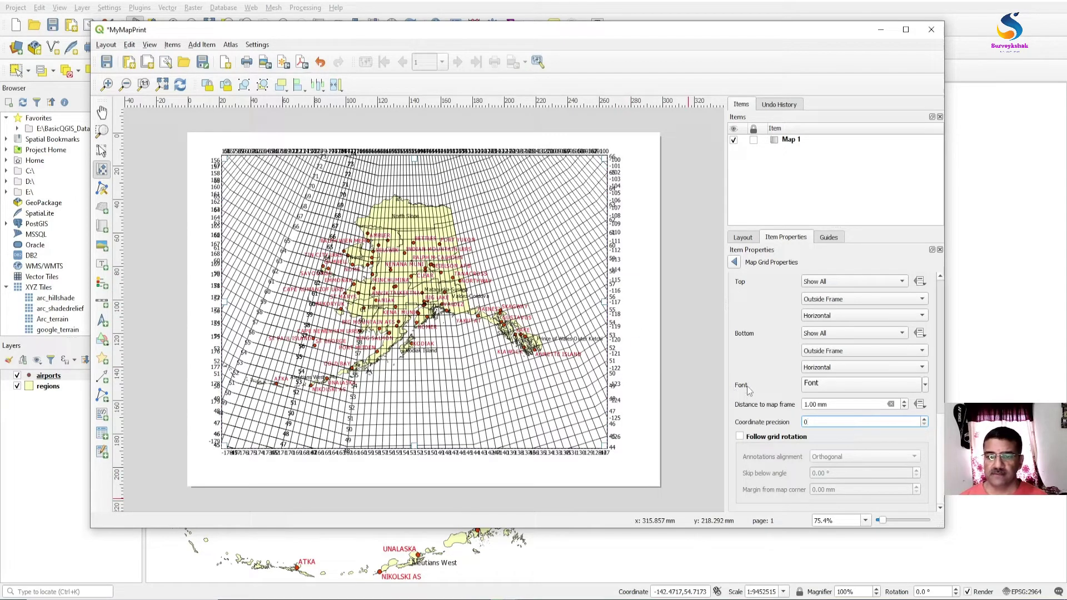
Go back from the grid settings to Map 1's item properties.
scroll(753, 361, "up", 5)
scroll(752, 360, "up", 5)
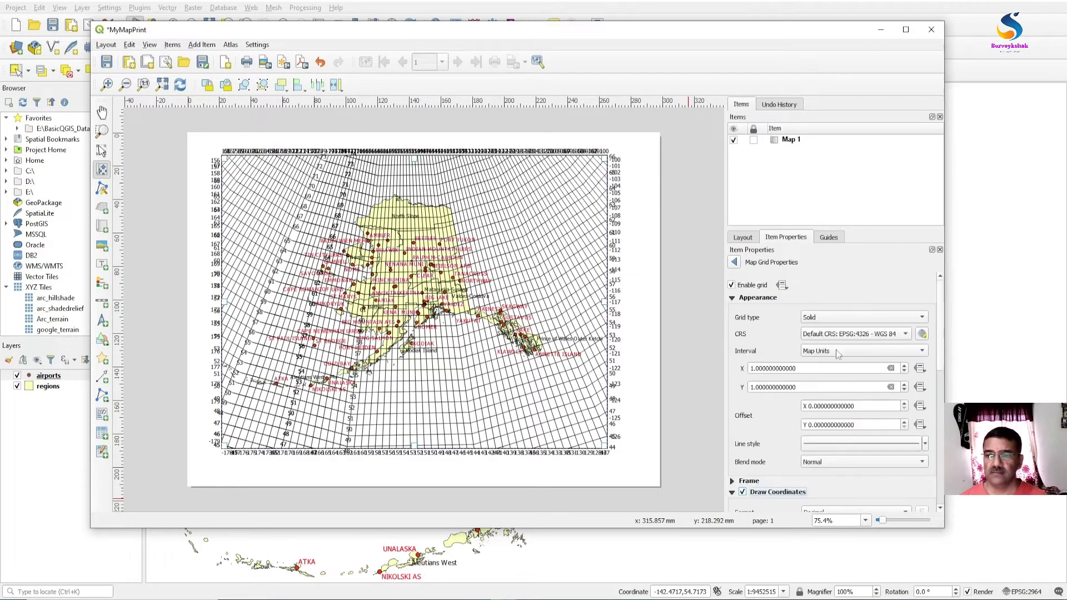
left_click(734, 262)
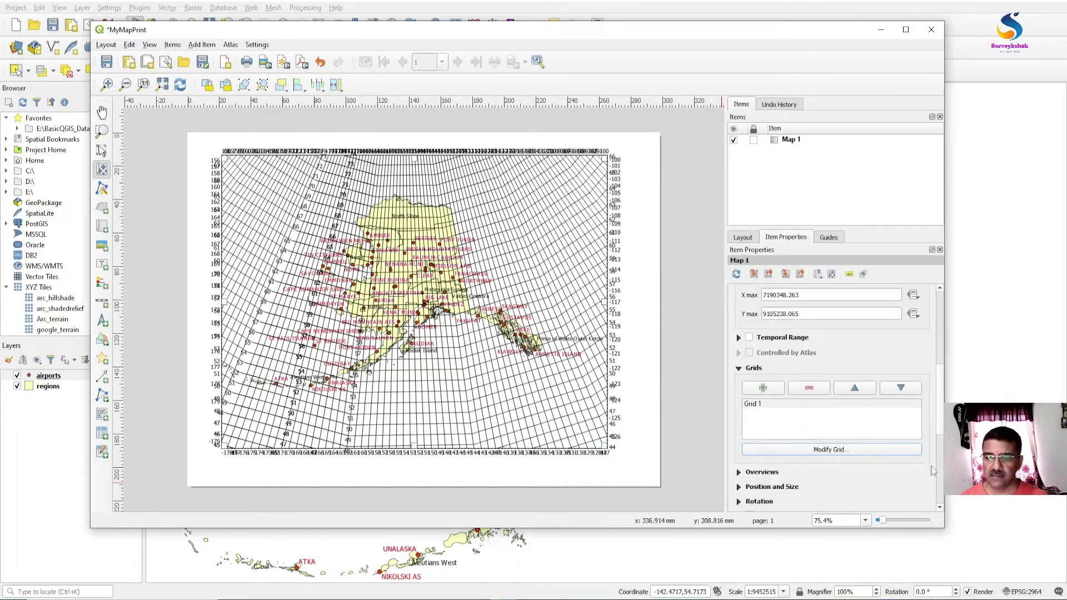
scroll(940, 436, "down", 1)
left_click_drag(941, 436, 936, 328)
left_click(744, 237)
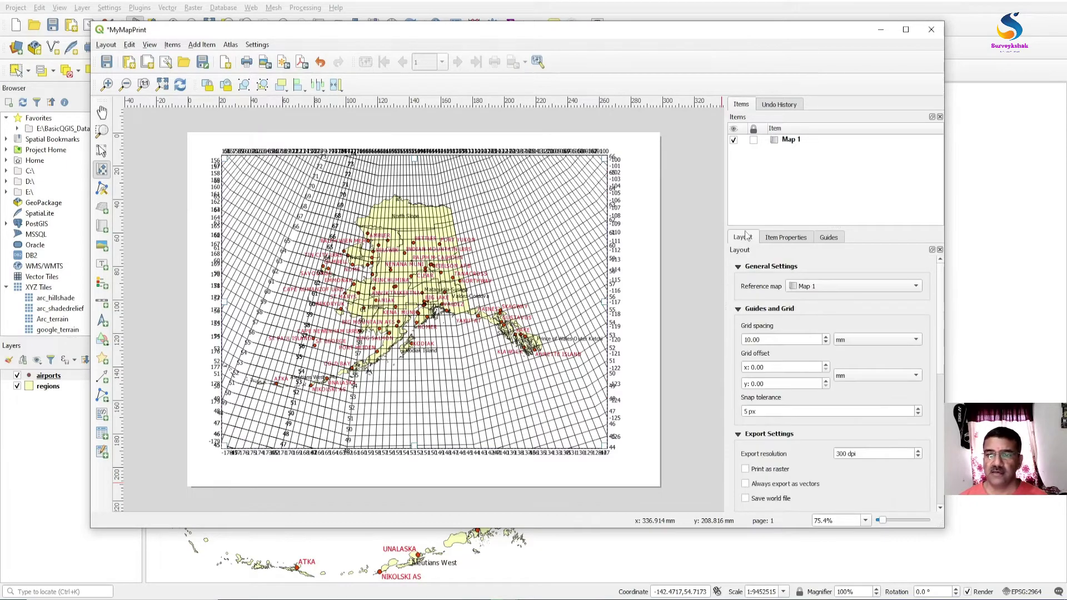
Add a horizontal guide on page 1 and set its position to 5 mm.
left_click(828, 238)
left_click(772, 269)
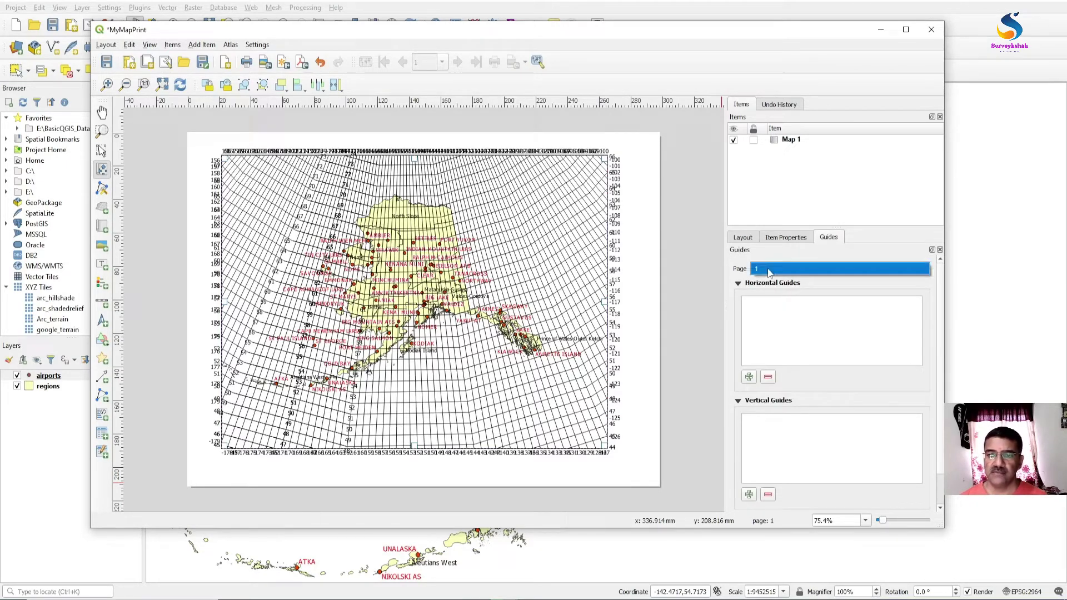
left_click(772, 268)
left_click(749, 378)
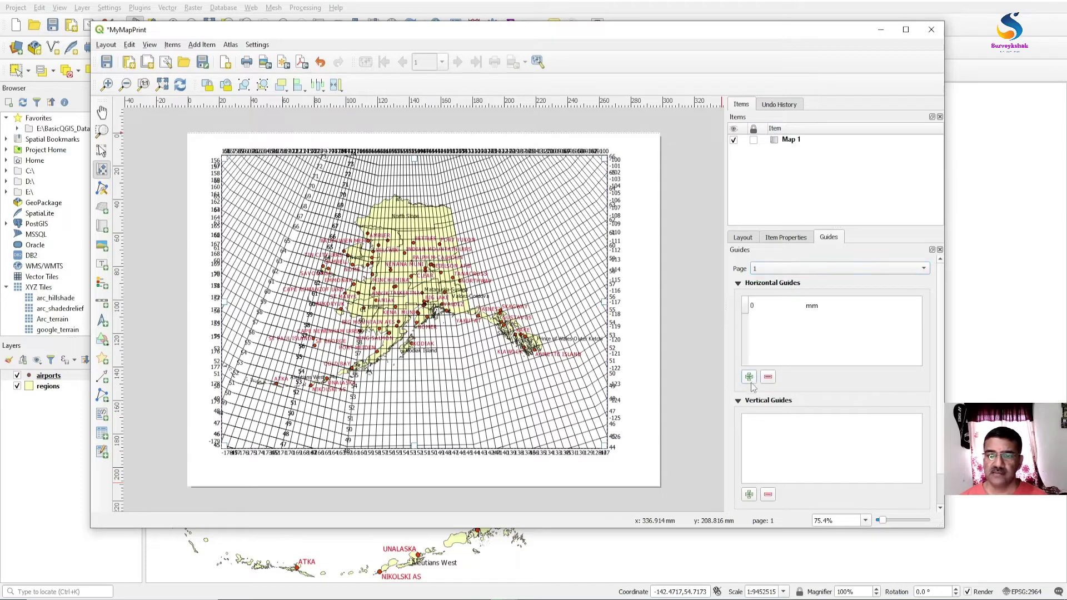
double_click(757, 307)
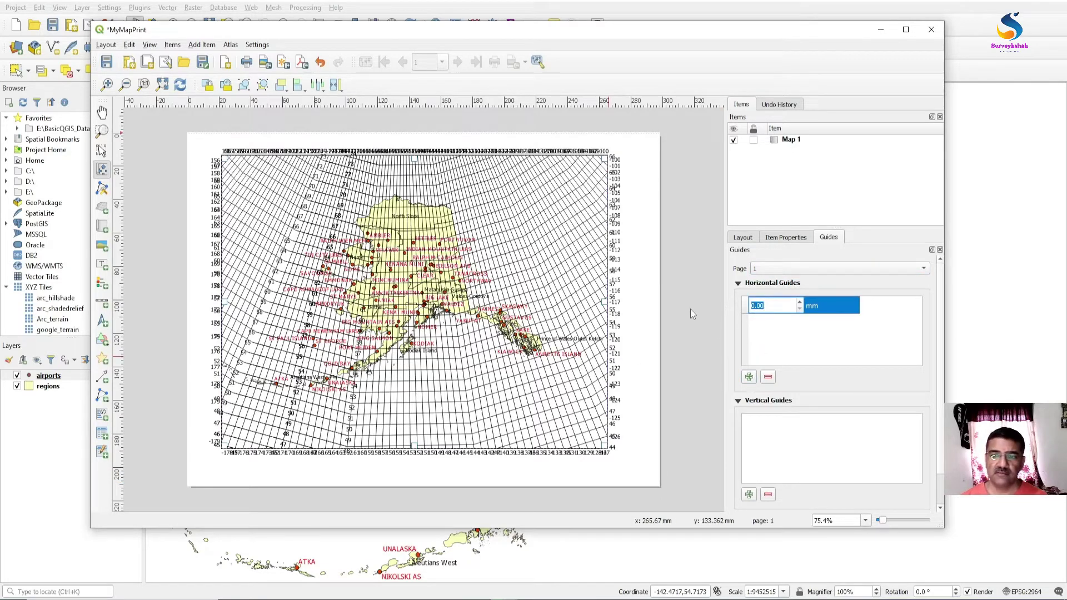
type("5")
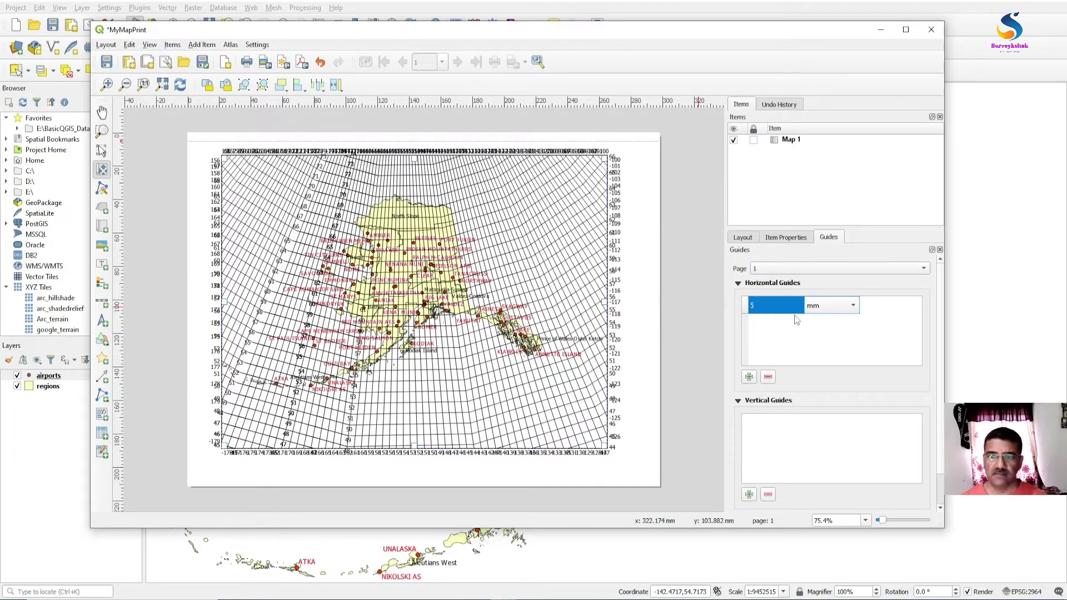
key("Return")
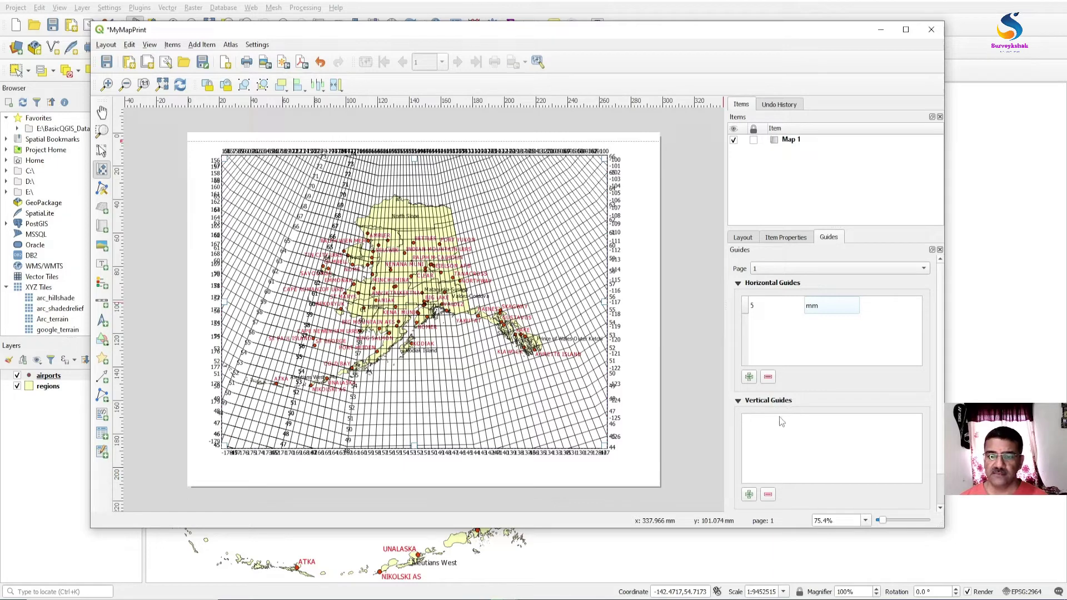
Add a vertical guide and set its position to 5 mm.
scroll(781, 424, "down", 2)
left_click(750, 460)
double_click(759, 389)
type("5")
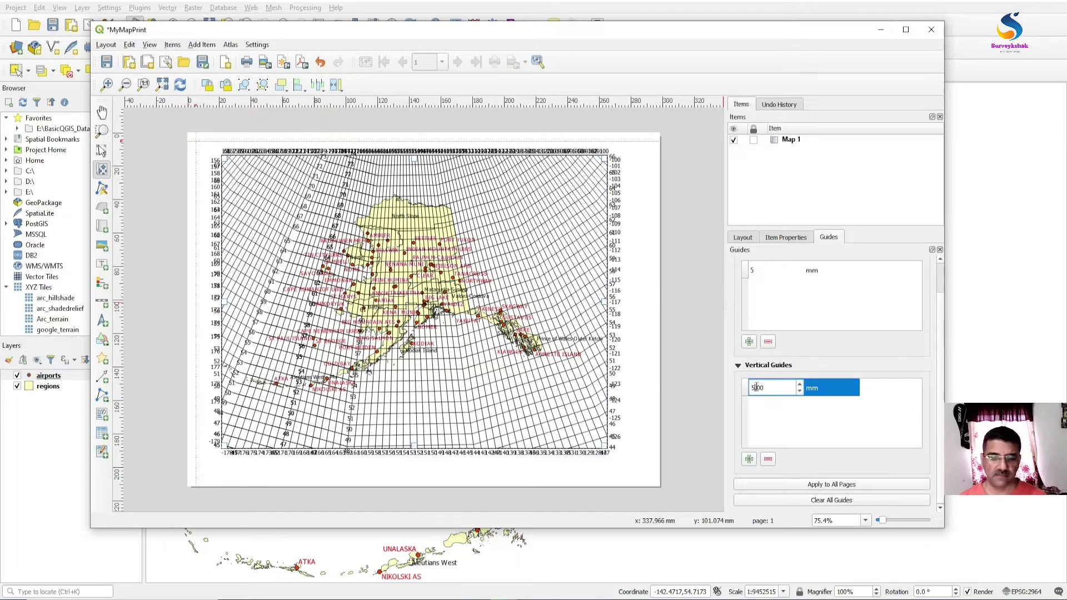
key("Return")
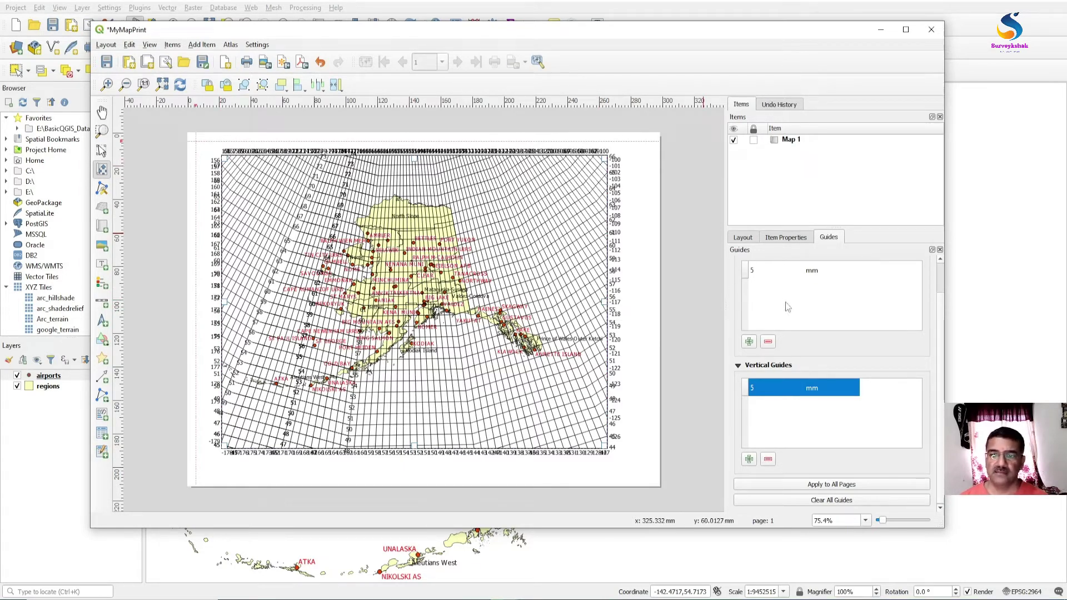
Drag Map 1's frame lower on the page, then collapse the Guides and Grid section.
left_click(780, 237)
left_click(742, 237)
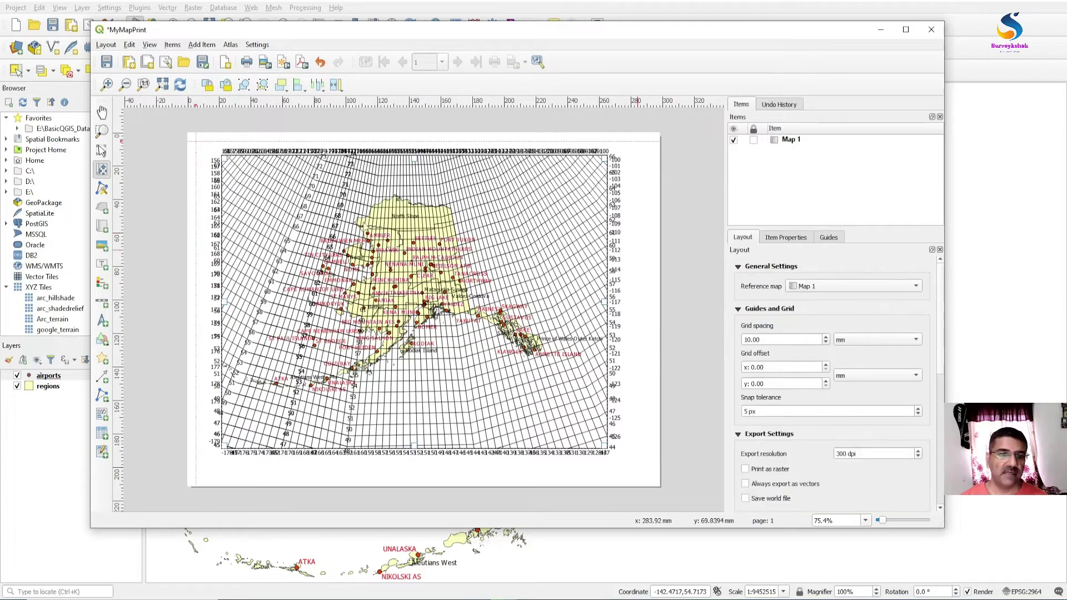
left_click(101, 150)
left_click(361, 214)
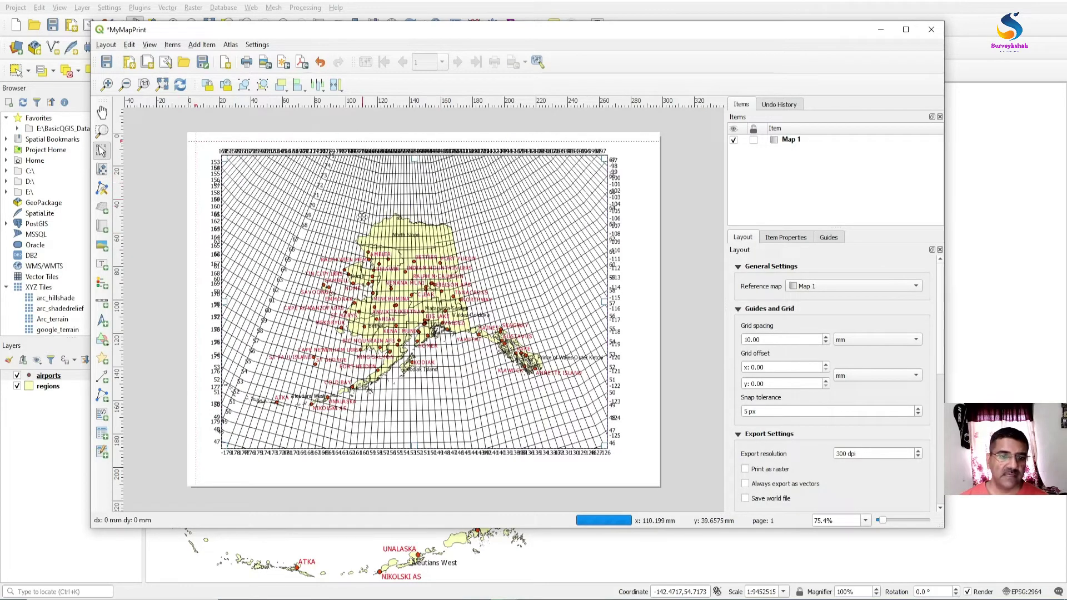
left_click_drag(362, 214, 362, 243)
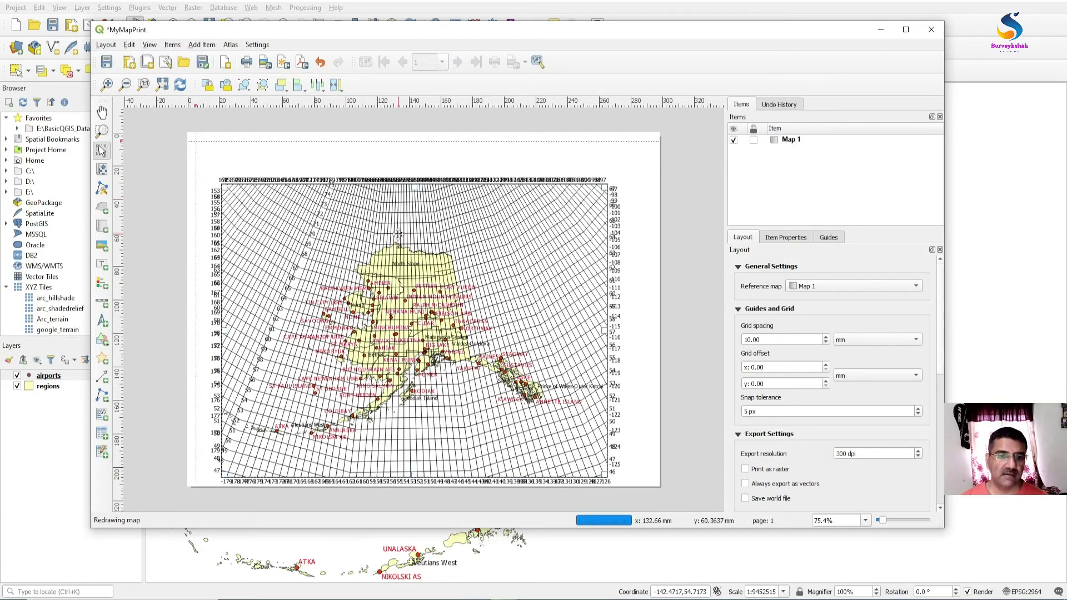
left_click(738, 310)
left_click(738, 310)
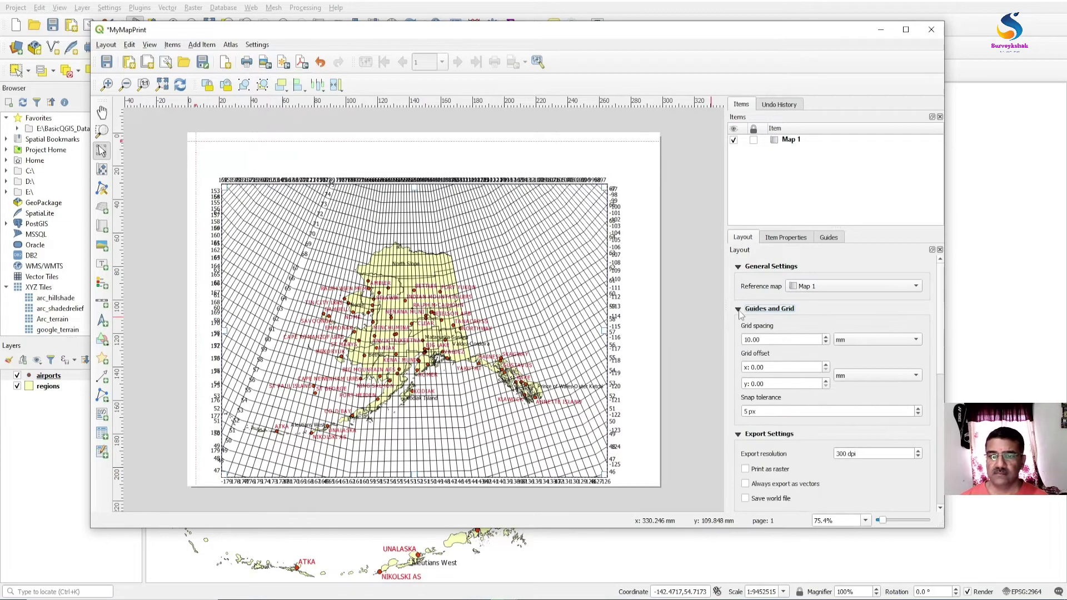
left_click(739, 310)
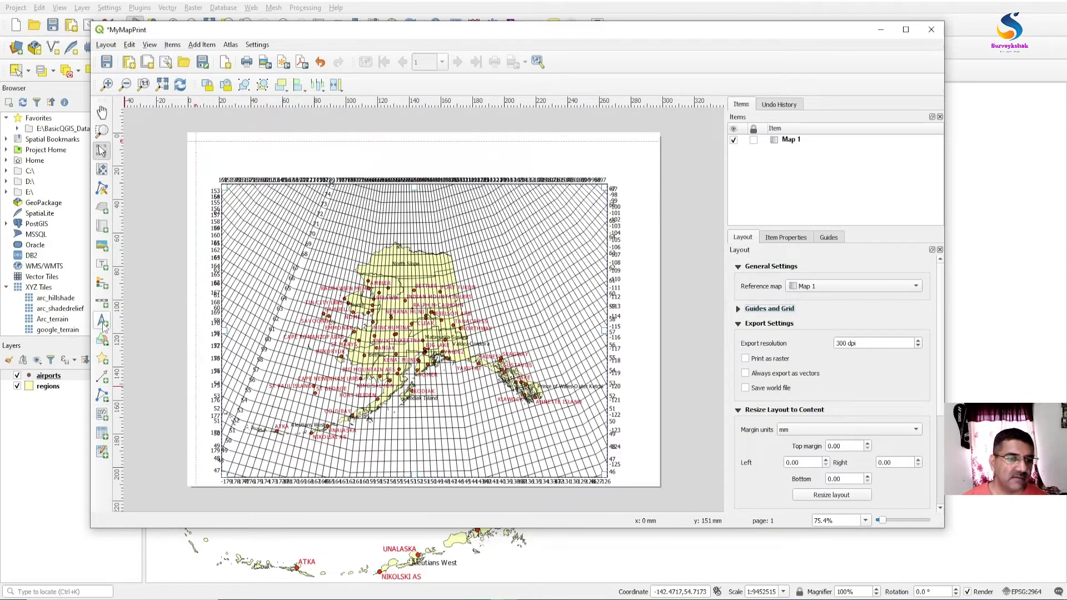
Draw a text label box across the page top and start naming it 'My First Map Print'.
left_click(103, 264)
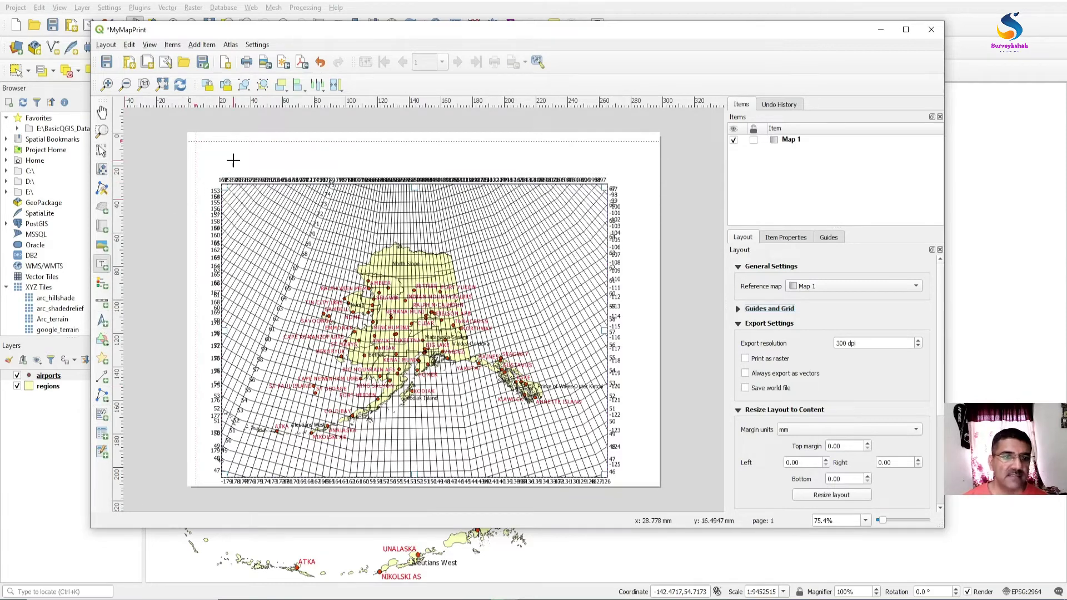
left_click_drag(233, 145, 570, 164)
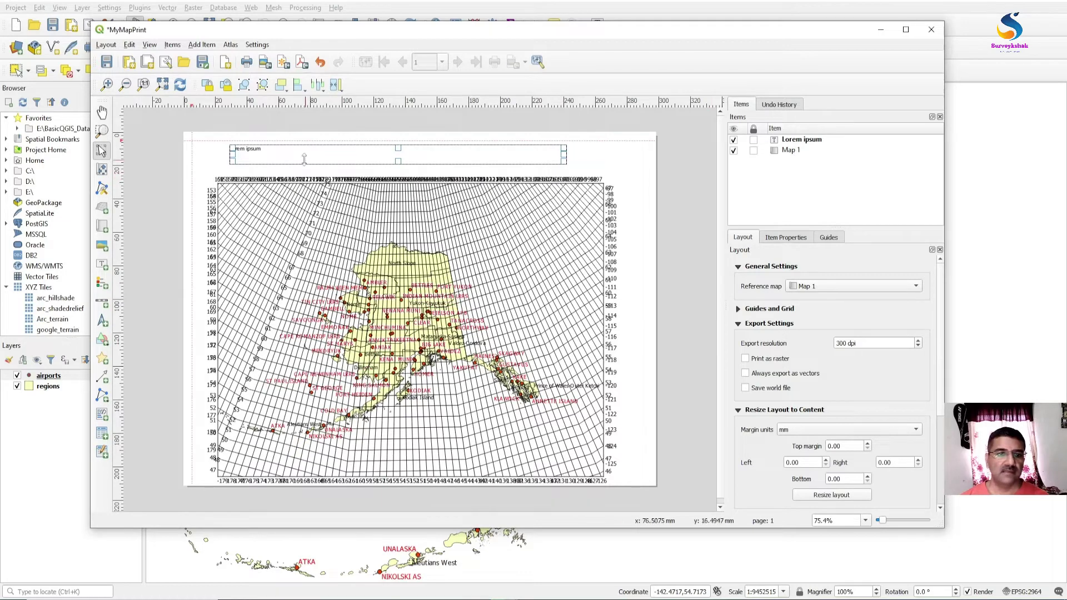
double_click(795, 141)
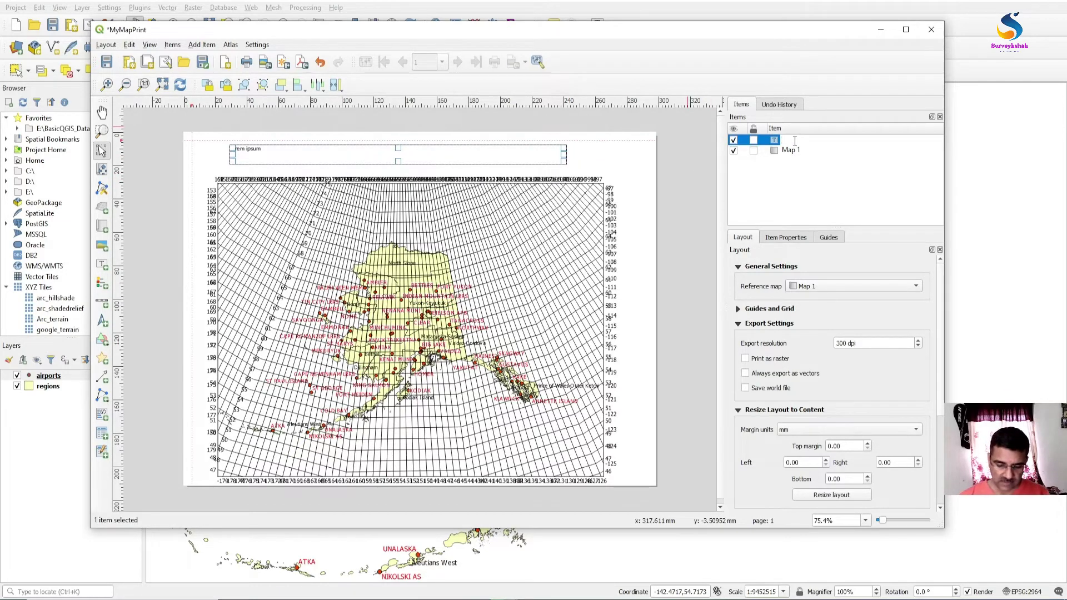
type("My First")
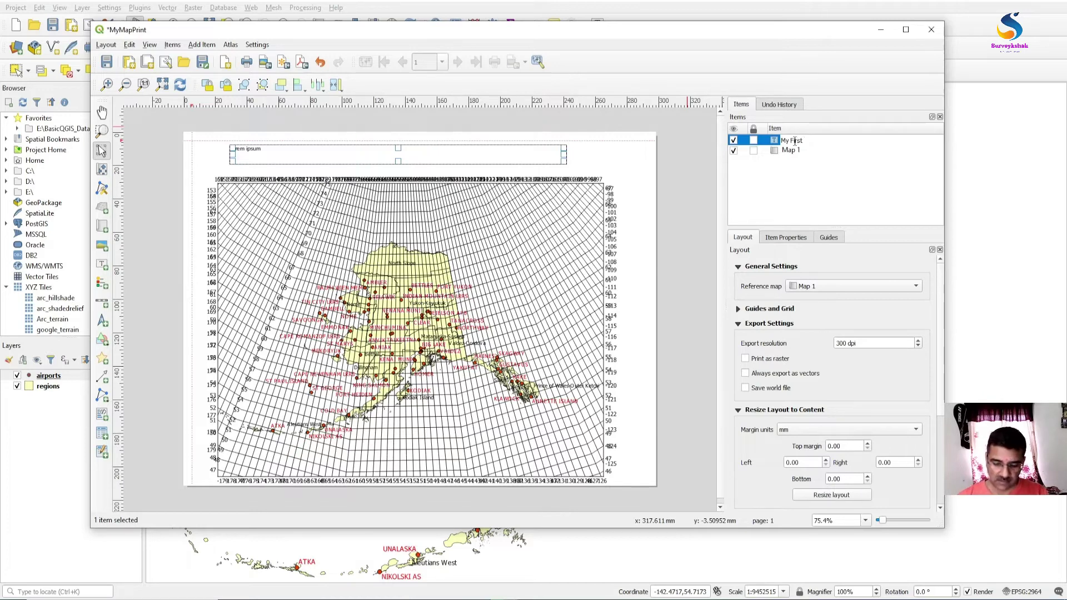
type(" Map Print")
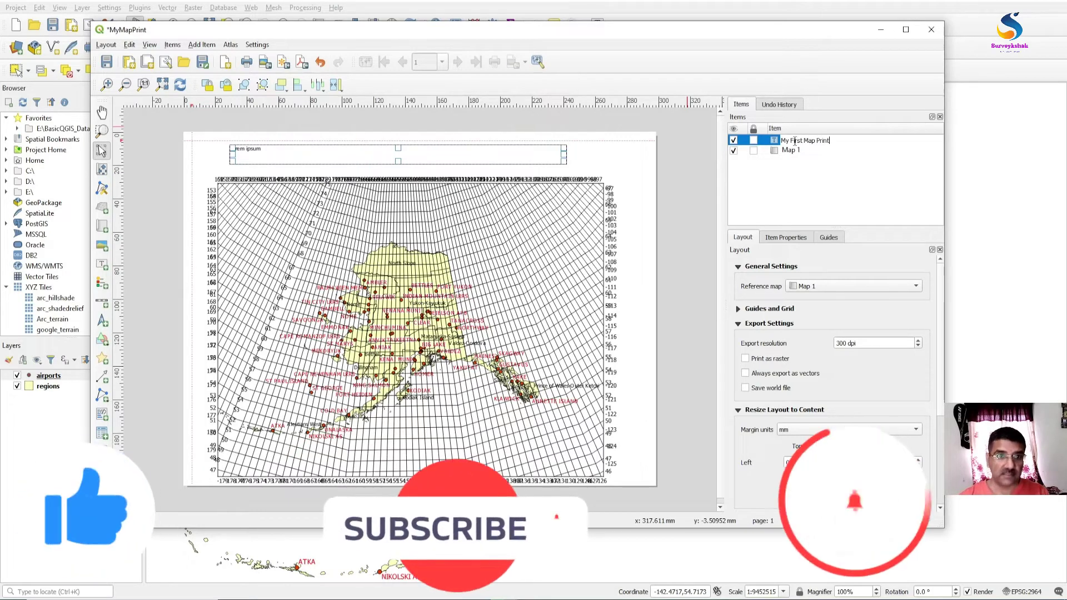
Confirm the label item name 'My First Map Print' and show its Item Properties.
key("Return")
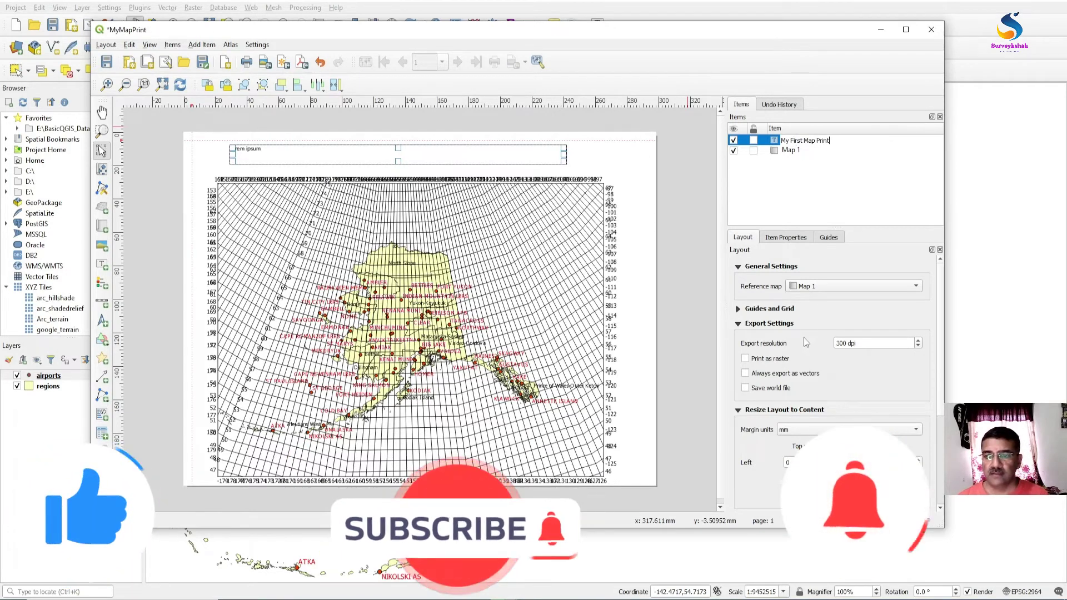
double_click(776, 142)
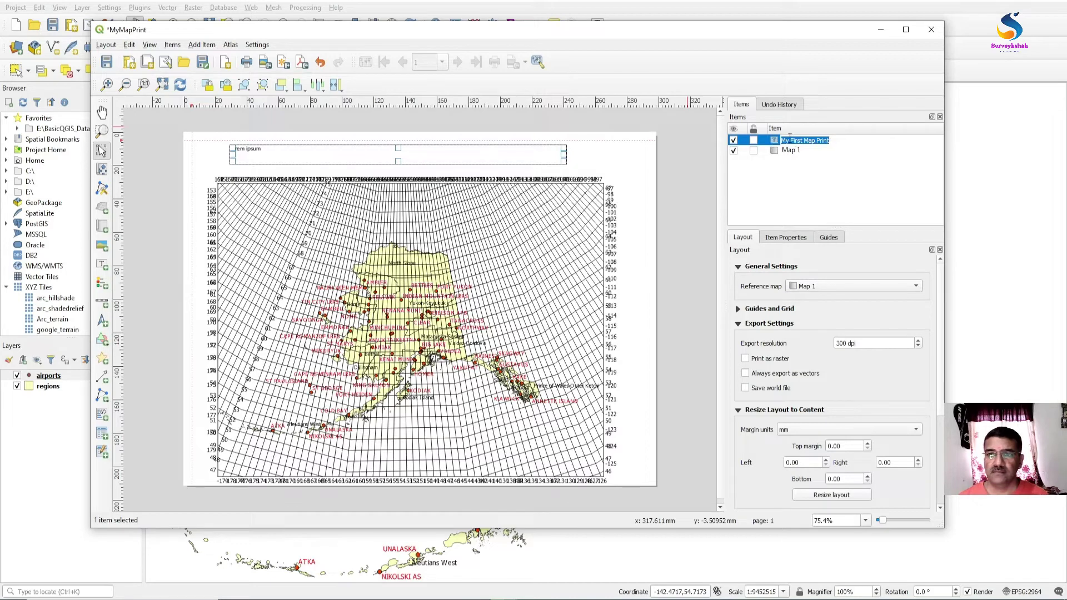
left_click(790, 140)
left_click(833, 143)
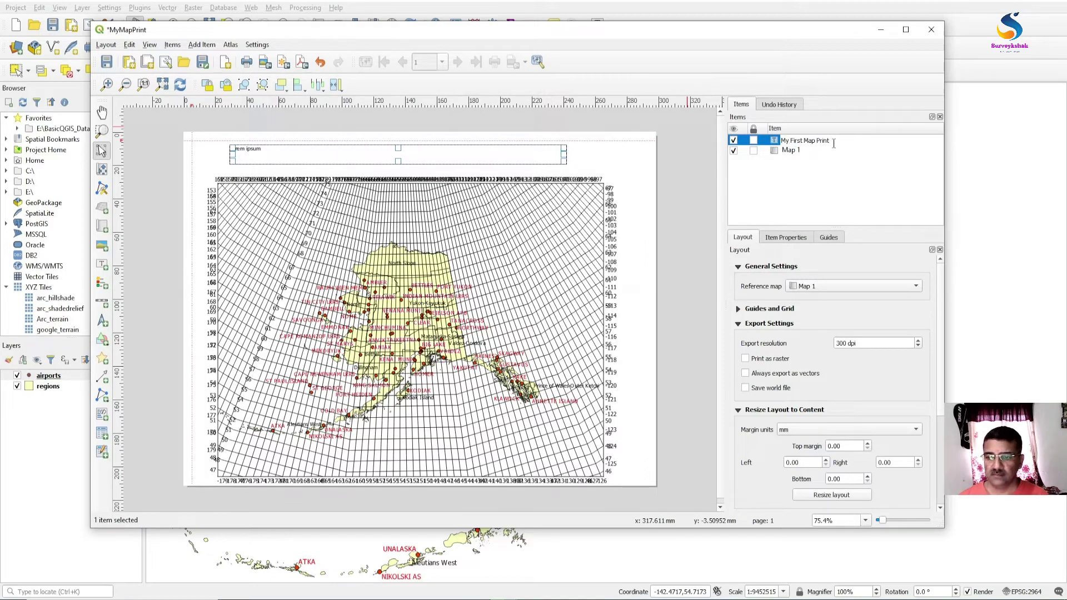
left_click(798, 152)
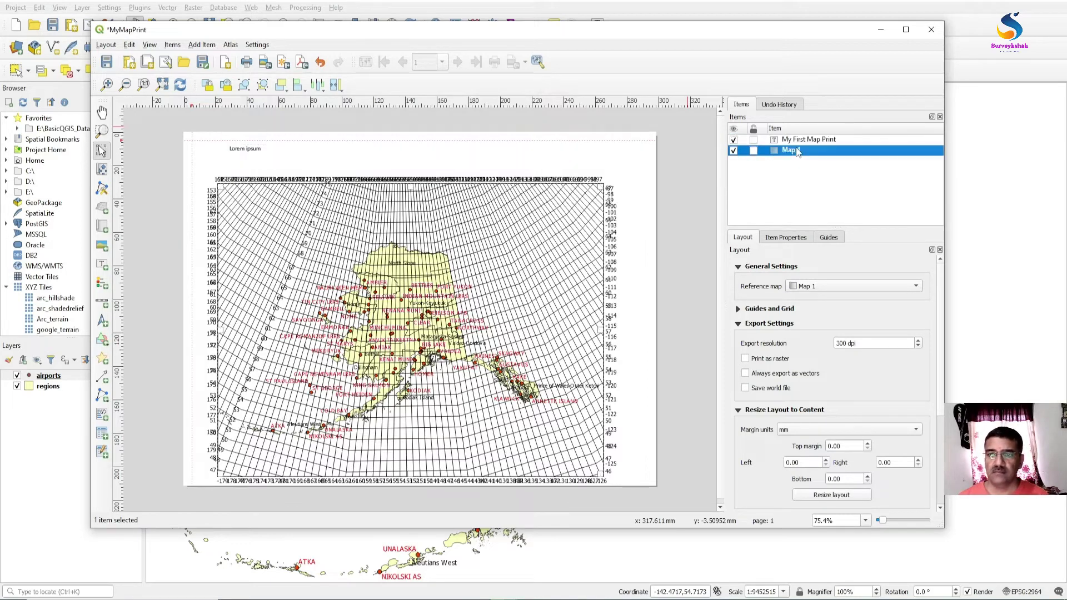
left_click(803, 143)
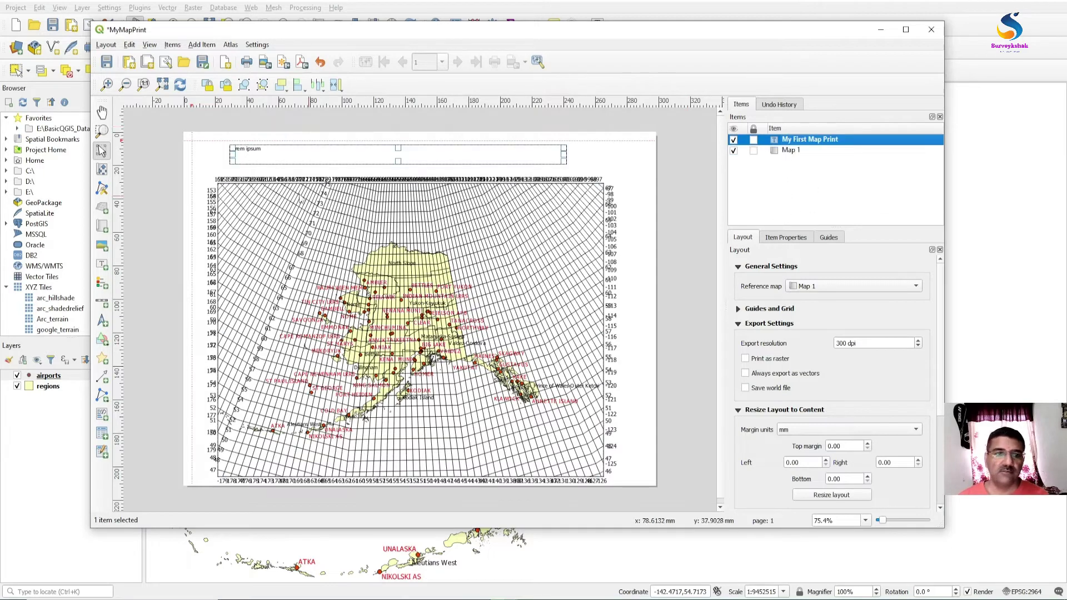
left_click(808, 237)
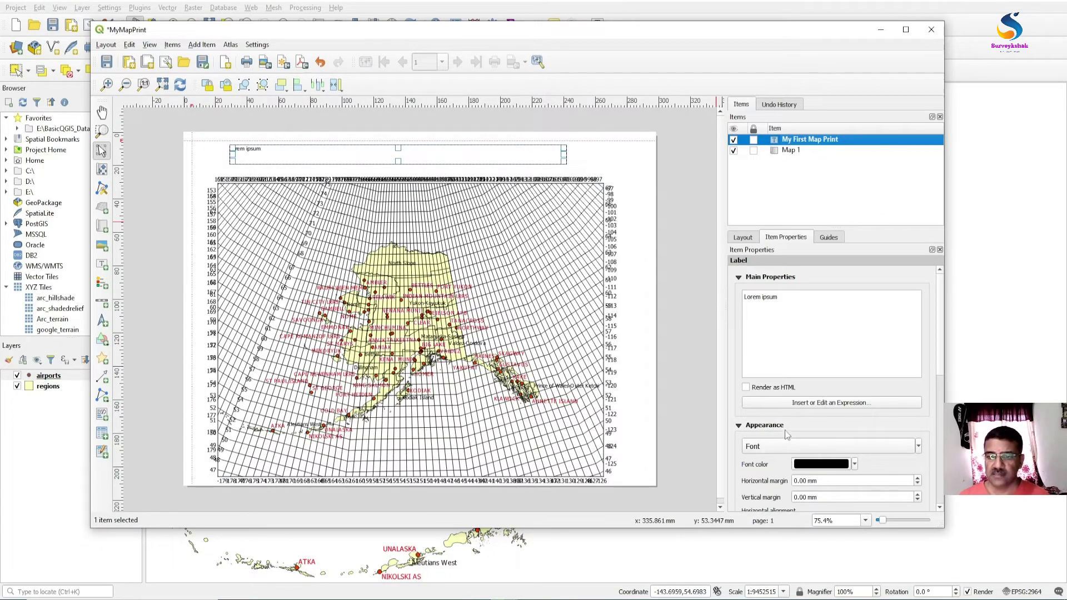
Set the title label to 48 pt, make its box taller and centre the text.
scroll(786, 434, "down", 3)
left_click(781, 339)
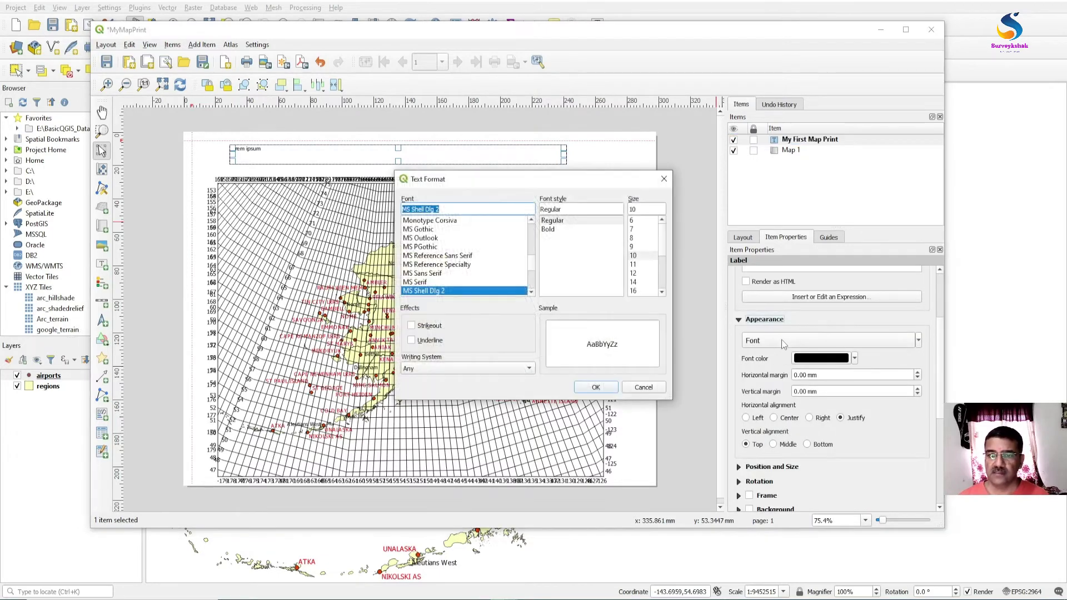
left_click(662, 284)
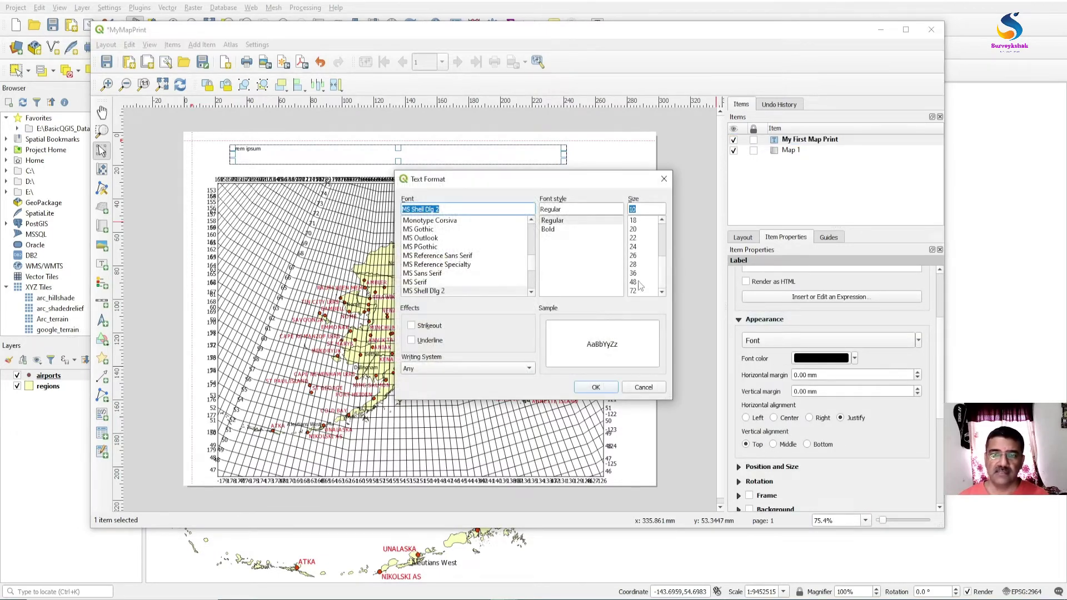
left_click(637, 282)
left_click(603, 389)
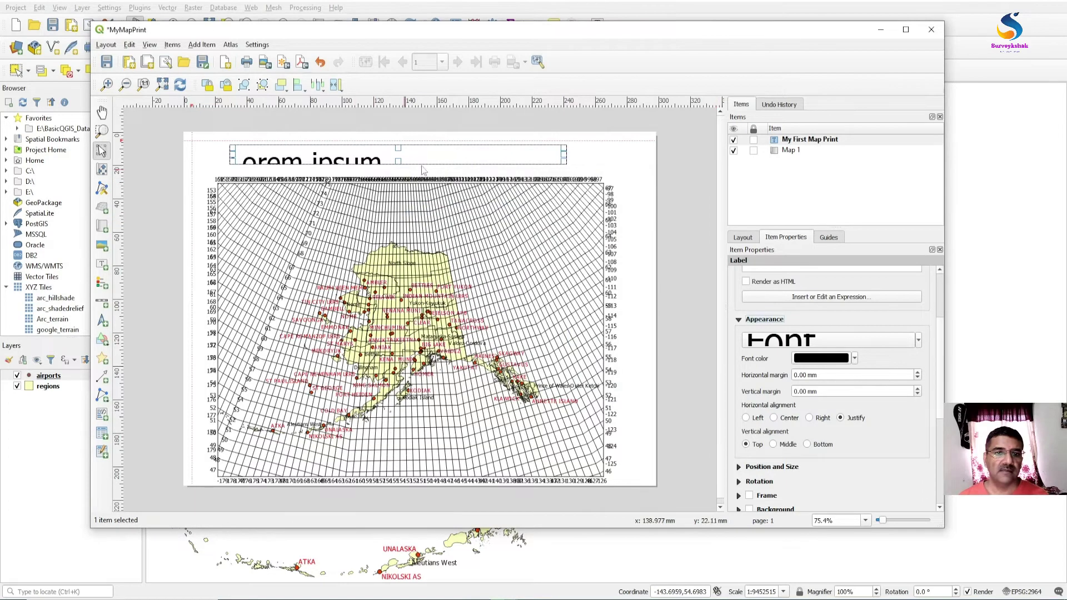
left_click_drag(398, 161, 398, 177)
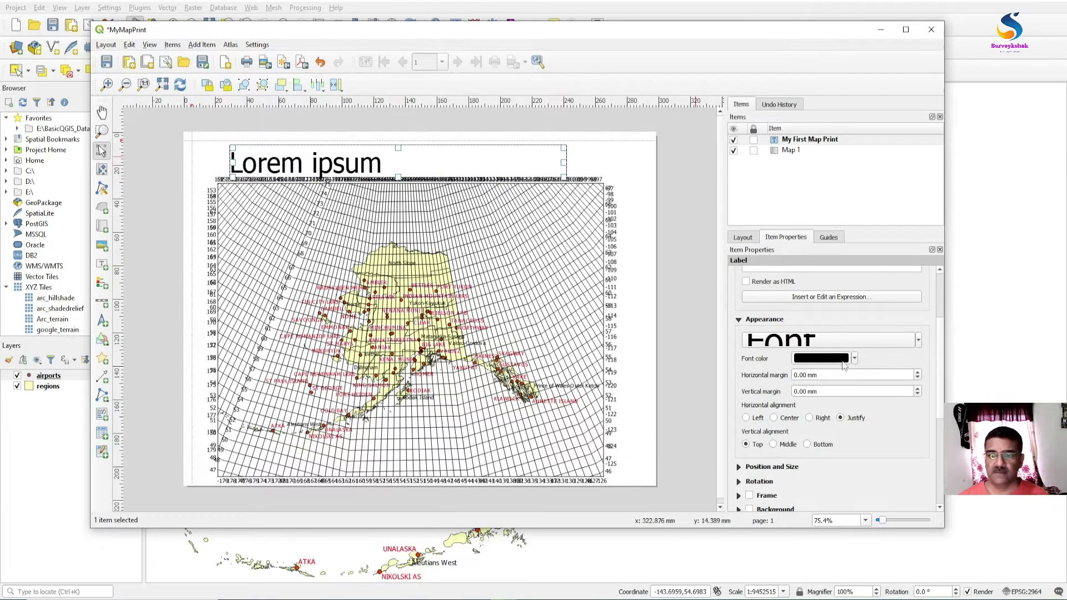
left_click(787, 414)
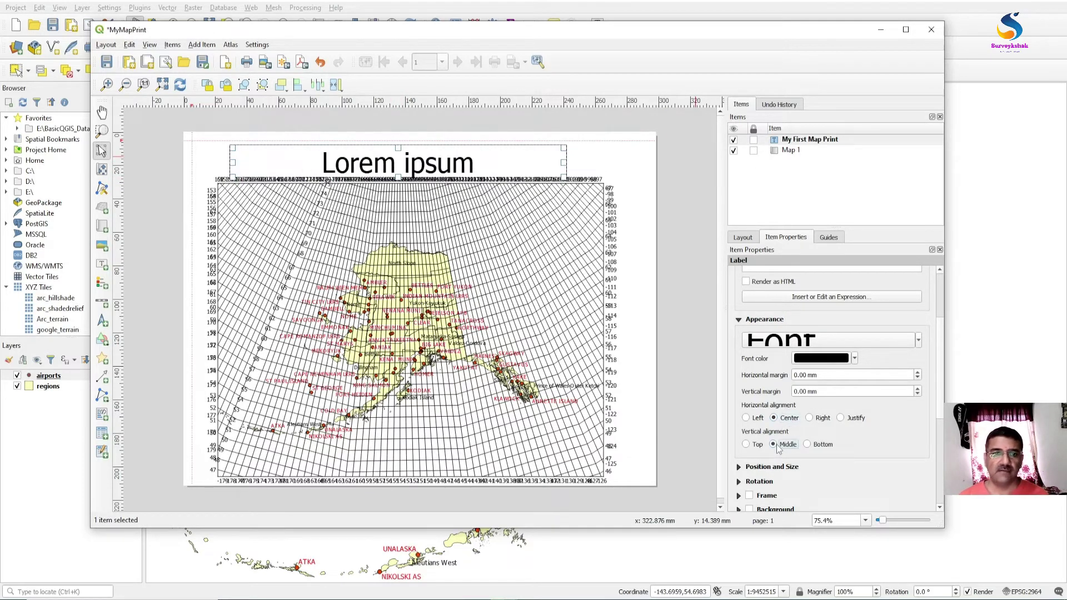
Change the title label's font to Perpetua and apply it.
left_click(823, 340)
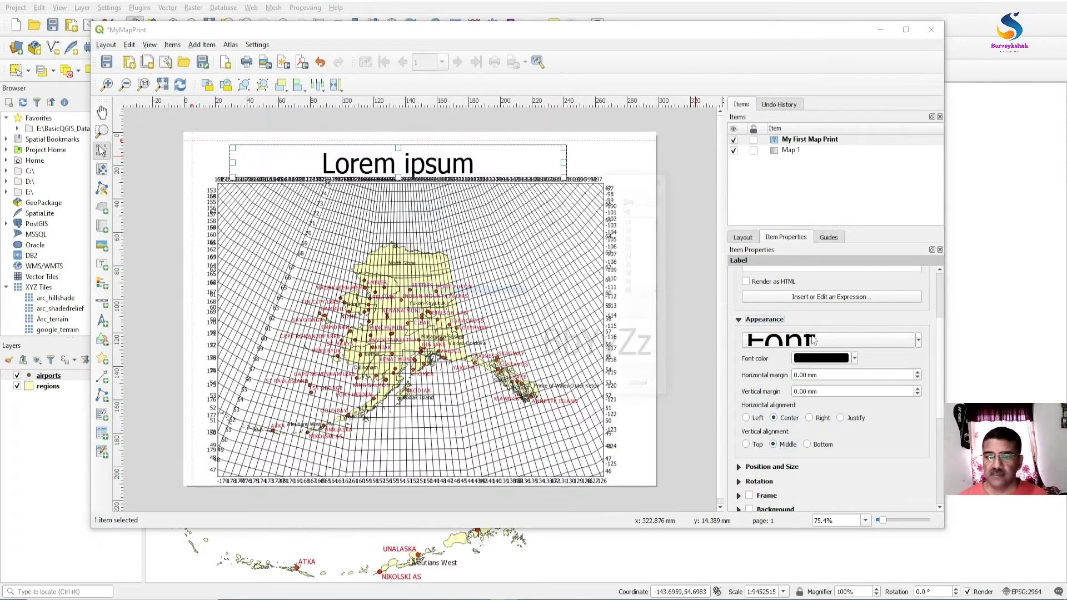
scroll(423, 261, "down", 6)
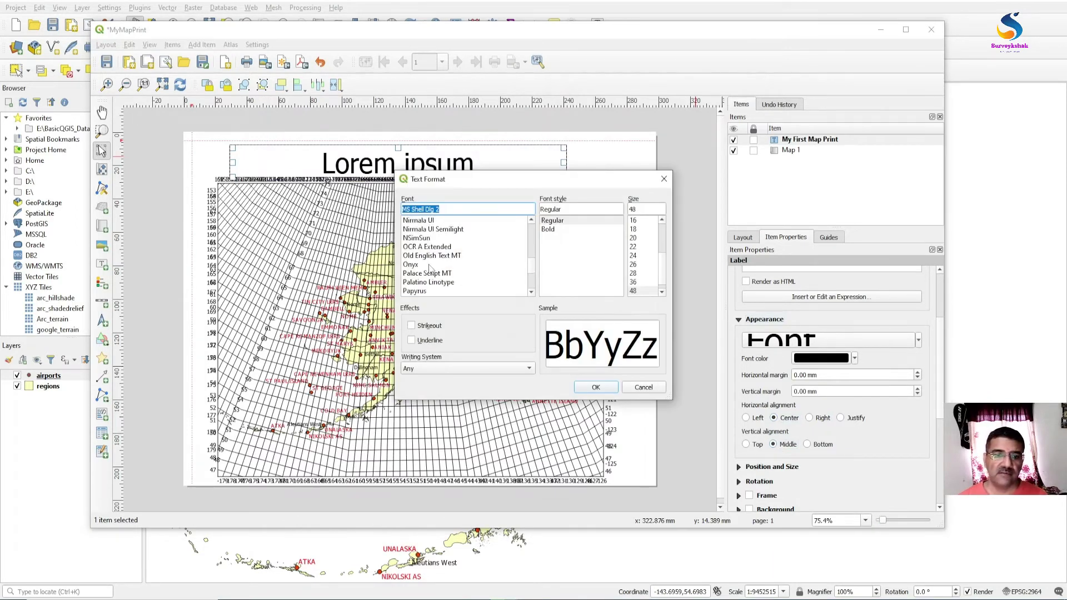
left_click(424, 282)
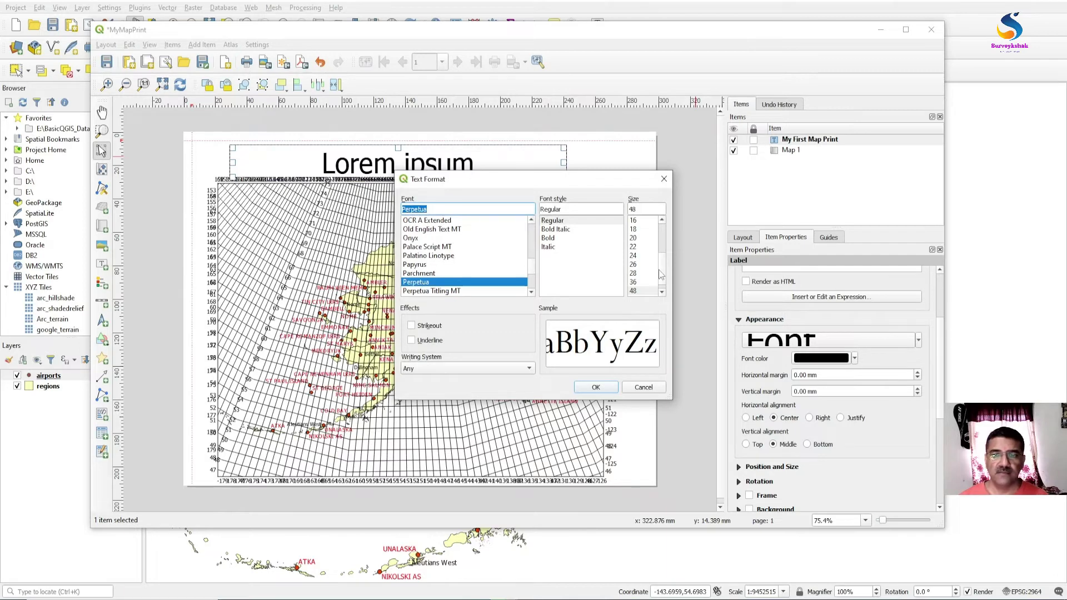
left_click(604, 388)
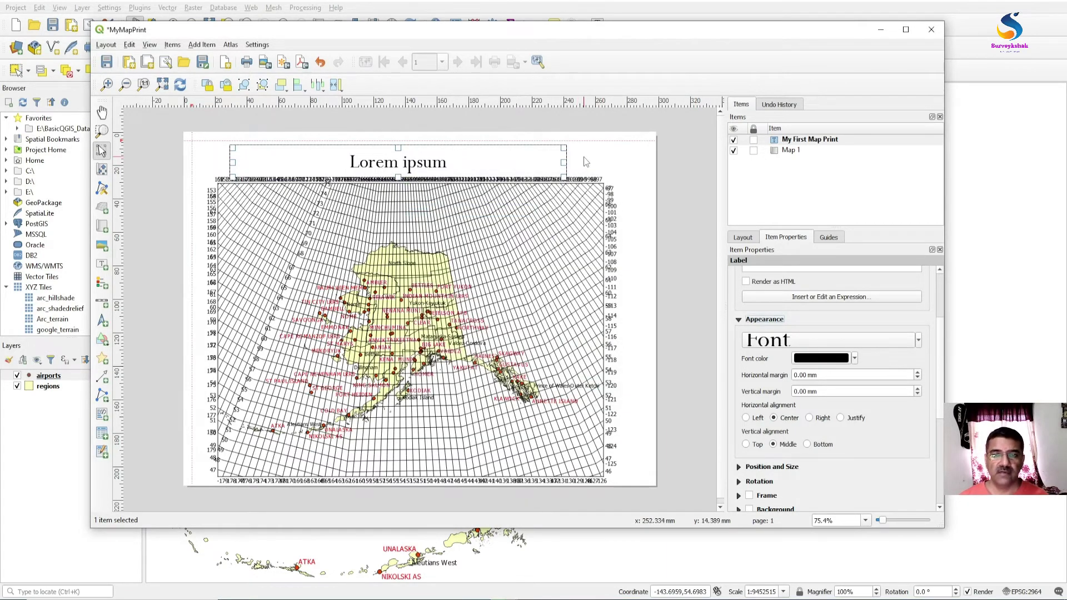
left_click(666, 286)
Draw a north arrow right of the map, browse the App Symbols SVGs, and maximize the window.
left_click(102, 320)
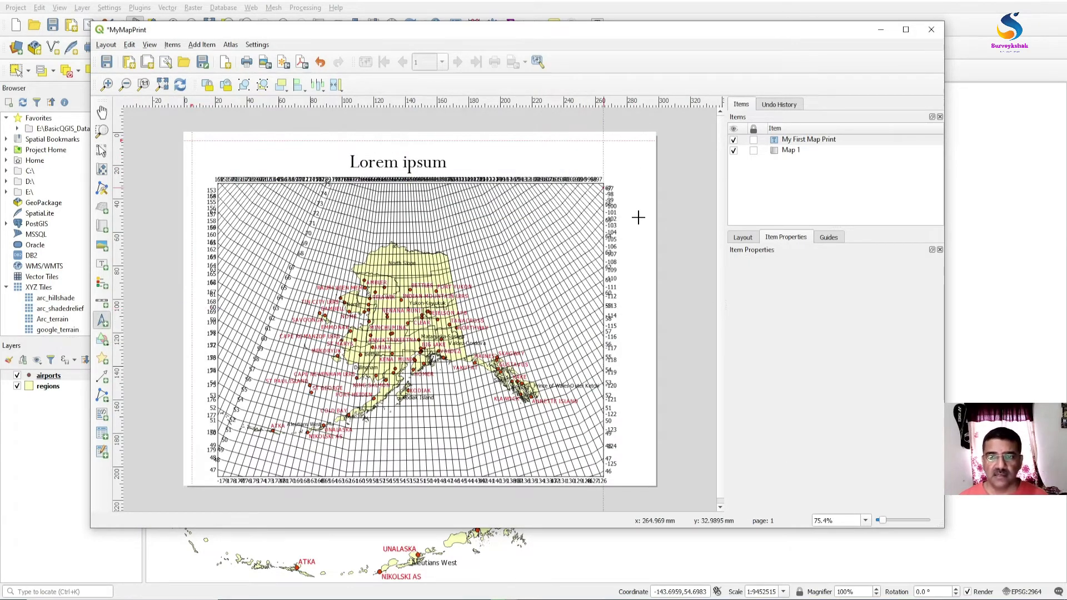
mouse_move(638, 218)
left_mouse_down()
mouse_move(655, 257)
mouse_move(625, 277)
left_mouse_up()
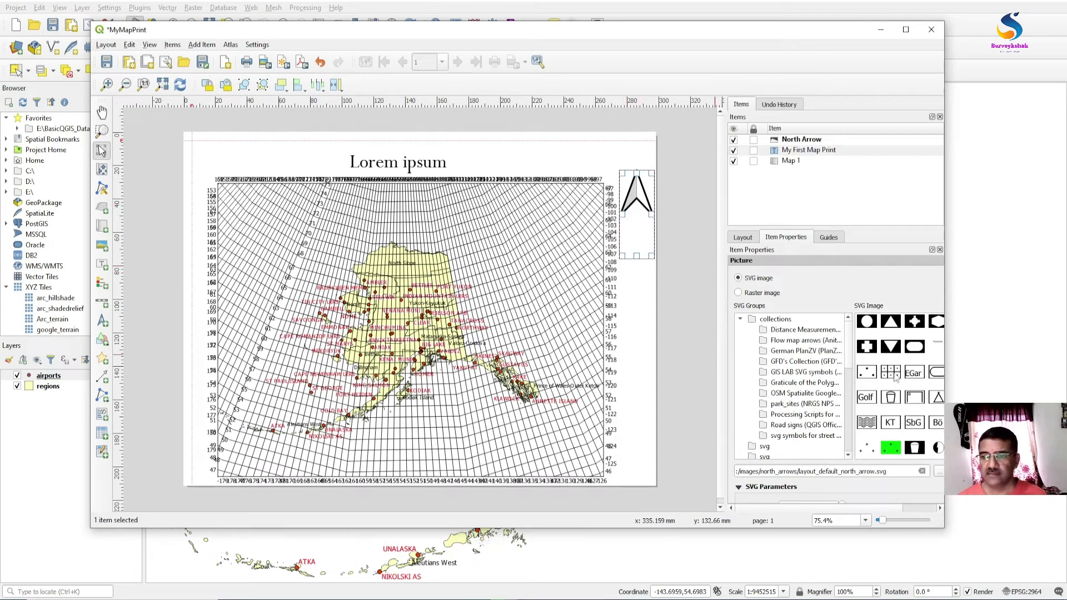
scroll(916, 400, "down", 10)
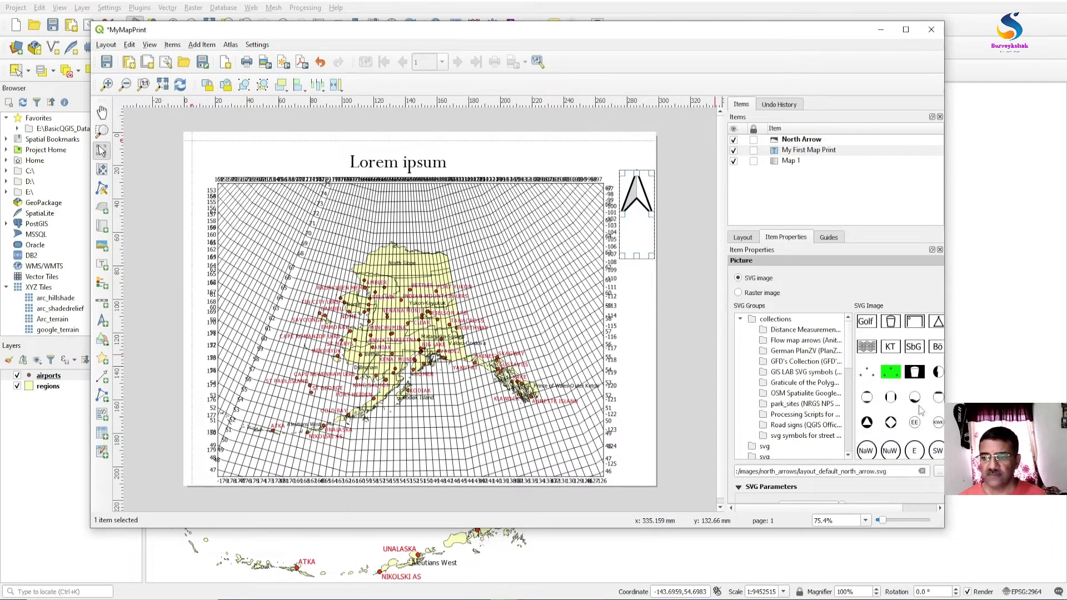
scroll(920, 412, "down", 5)
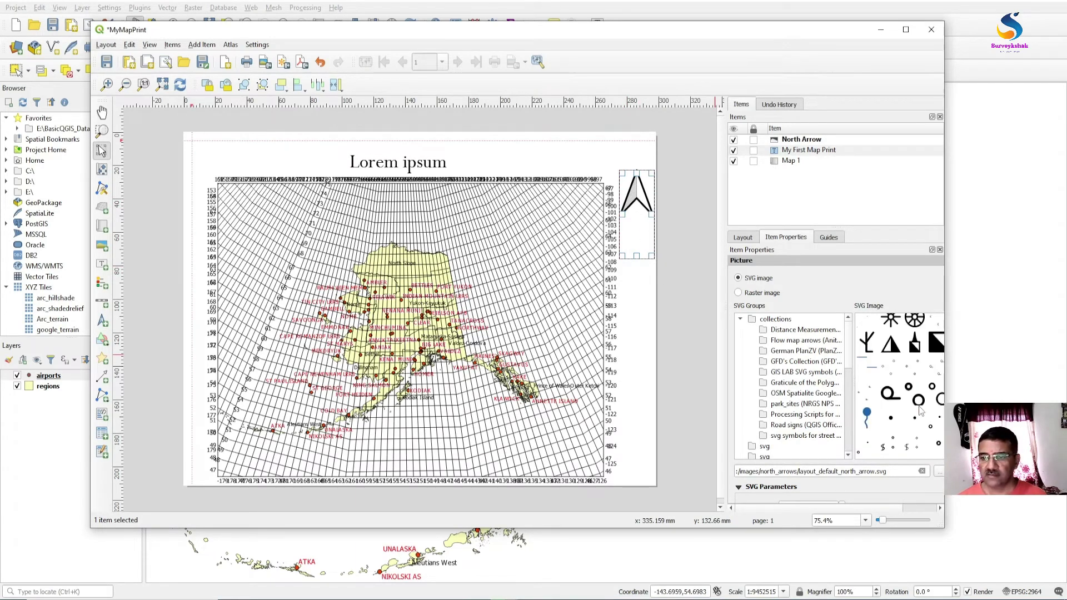
left_click(740, 319)
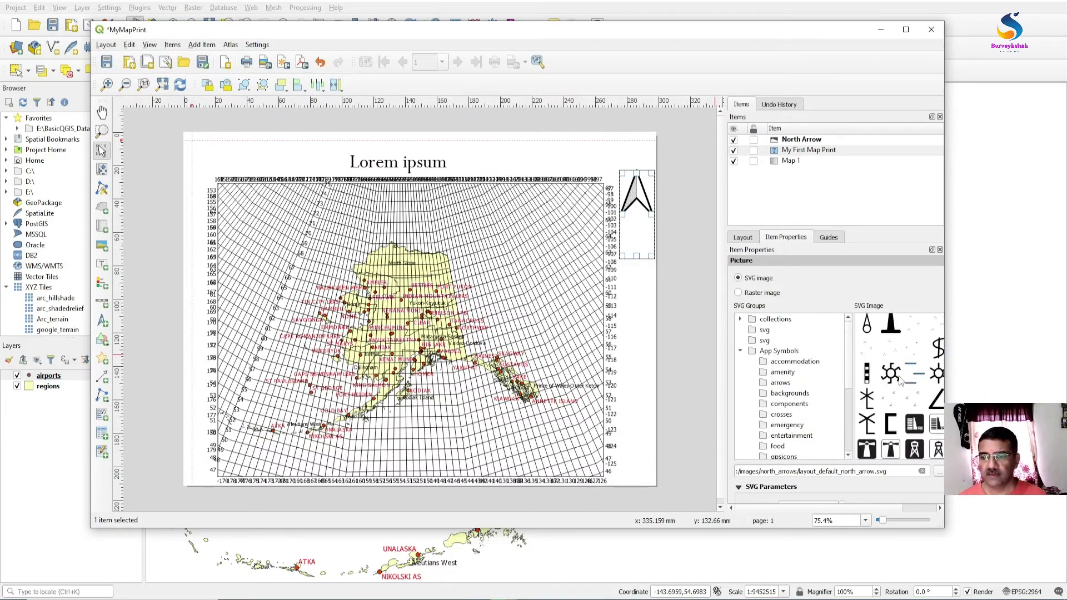
scroll(902, 382, "down", 10)
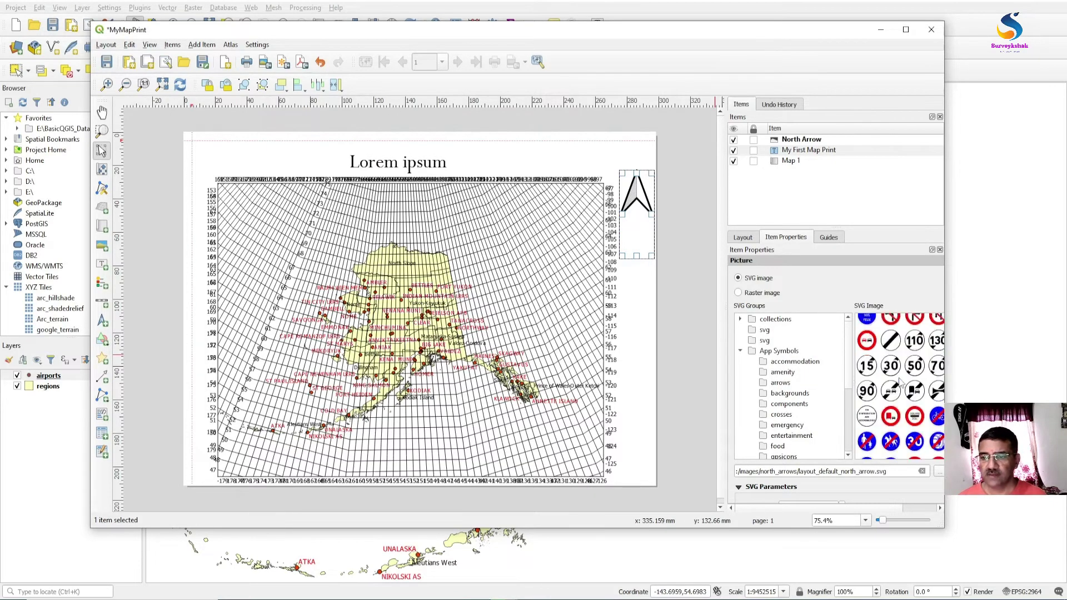
scroll(901, 382, "down", 10)
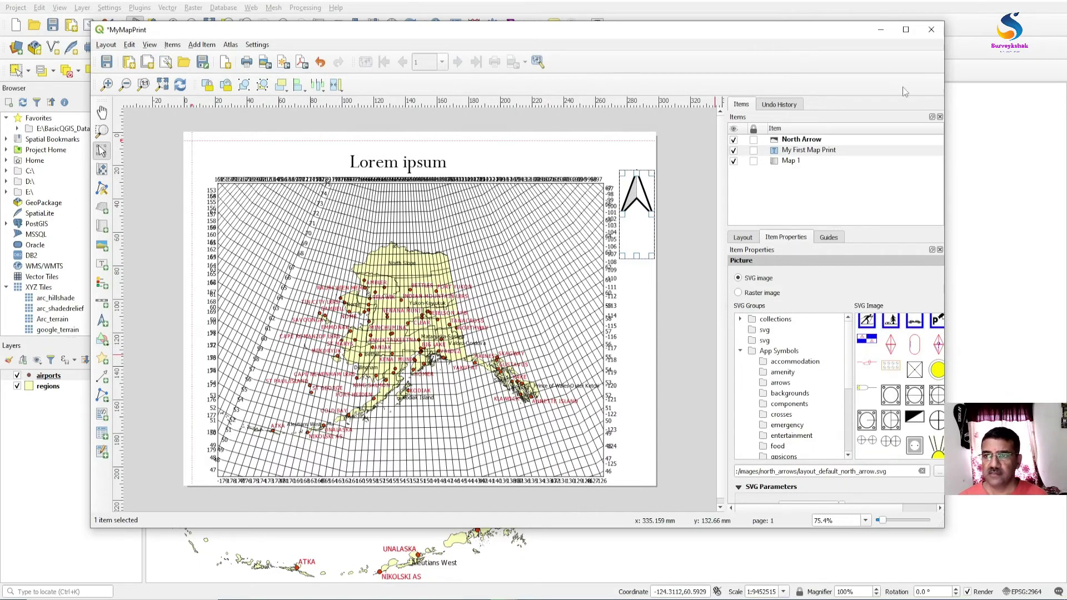
left_click(906, 30)
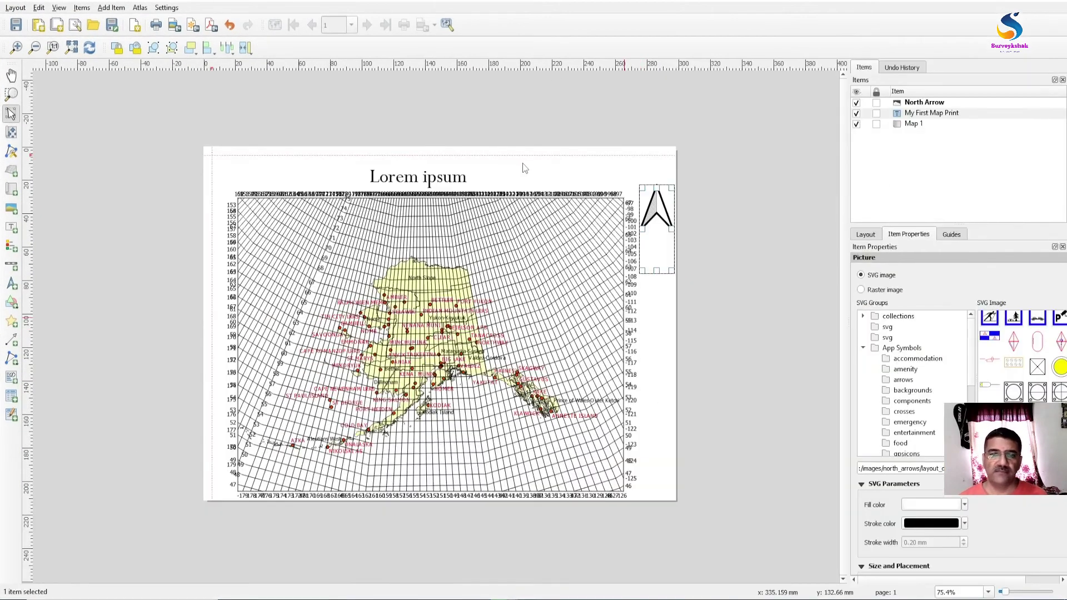
Draw a scale bar at the page's top-left, widen it, and select <Scalebar> in Items.
left_click(11, 265)
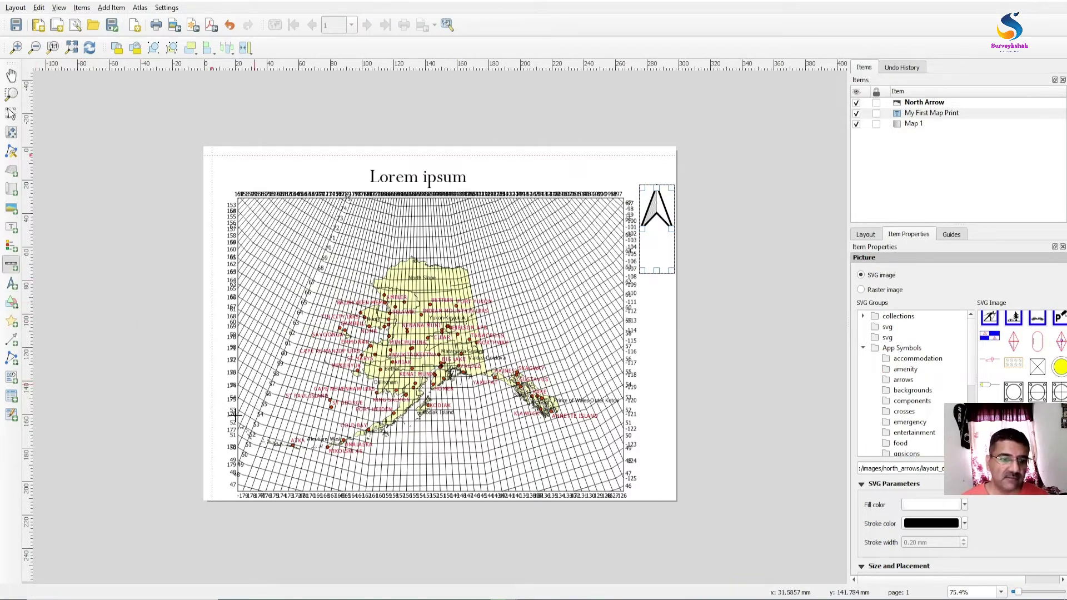
left_click_drag(221, 162, 344, 180)
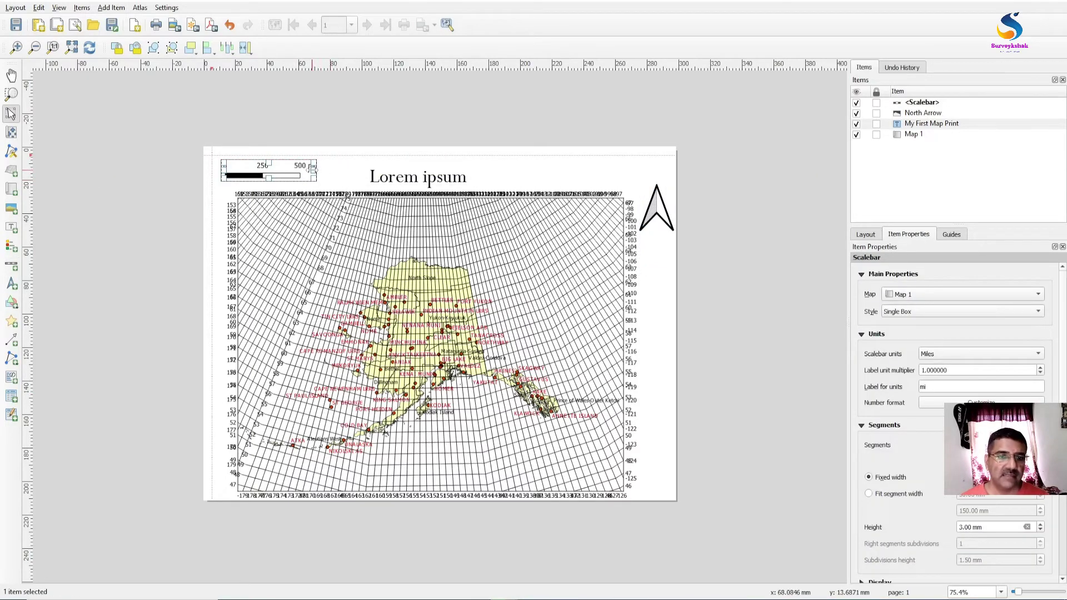
left_click_drag(317, 171, 357, 174)
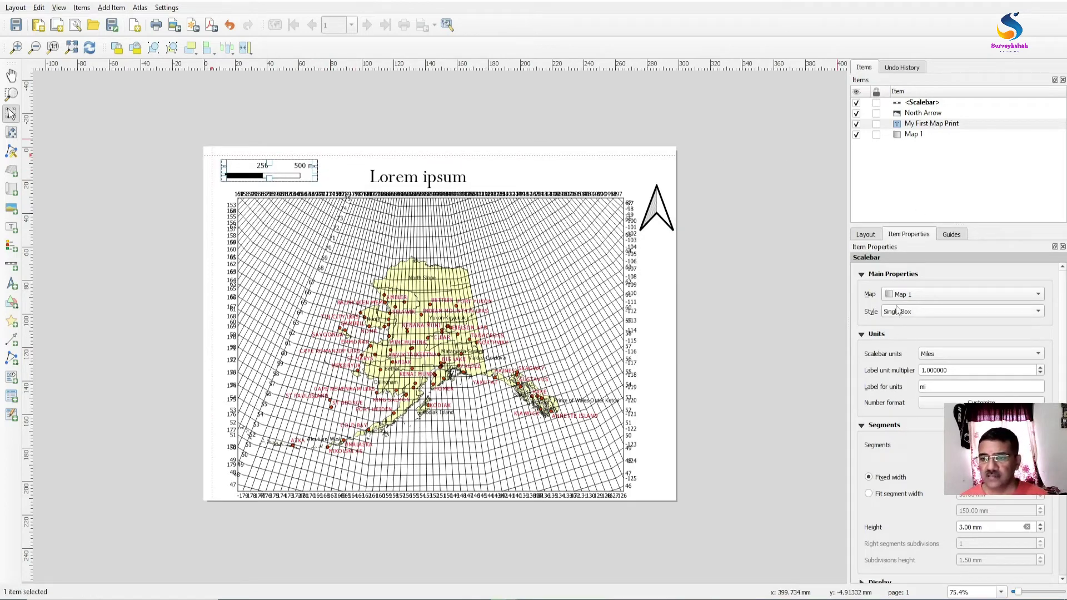
left_click(922, 114)
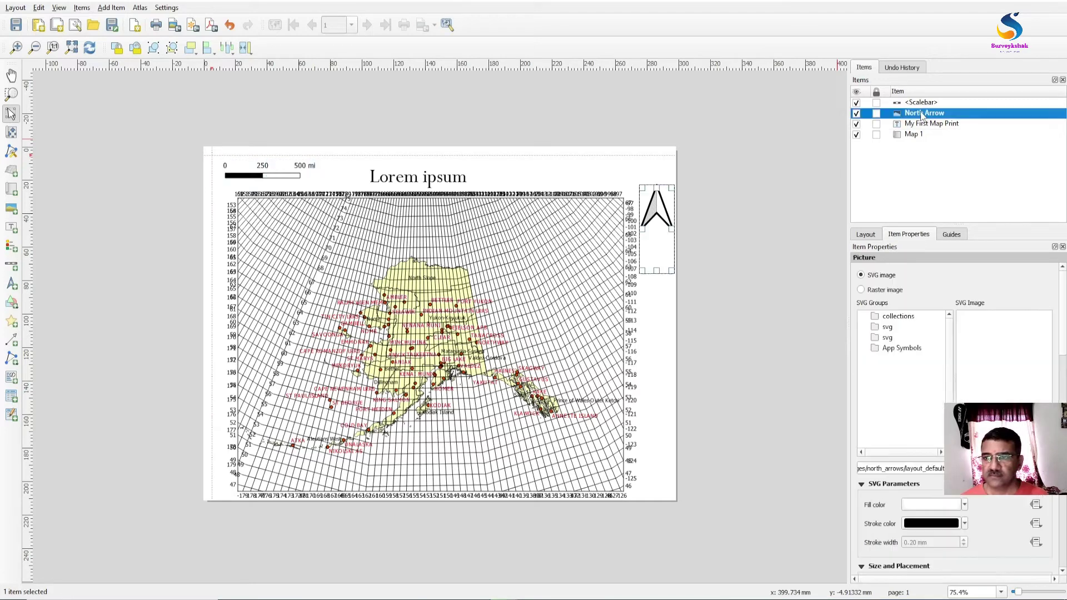
left_click(922, 102)
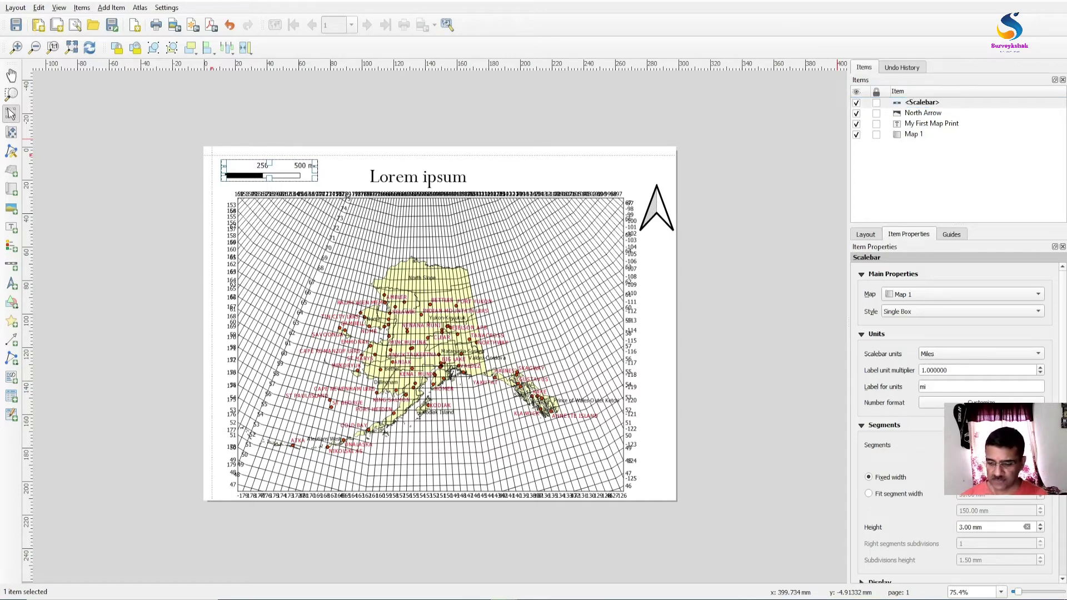
Adjust the scale bar's segment size to 100 and segment count to 5, widening it.
type("500")
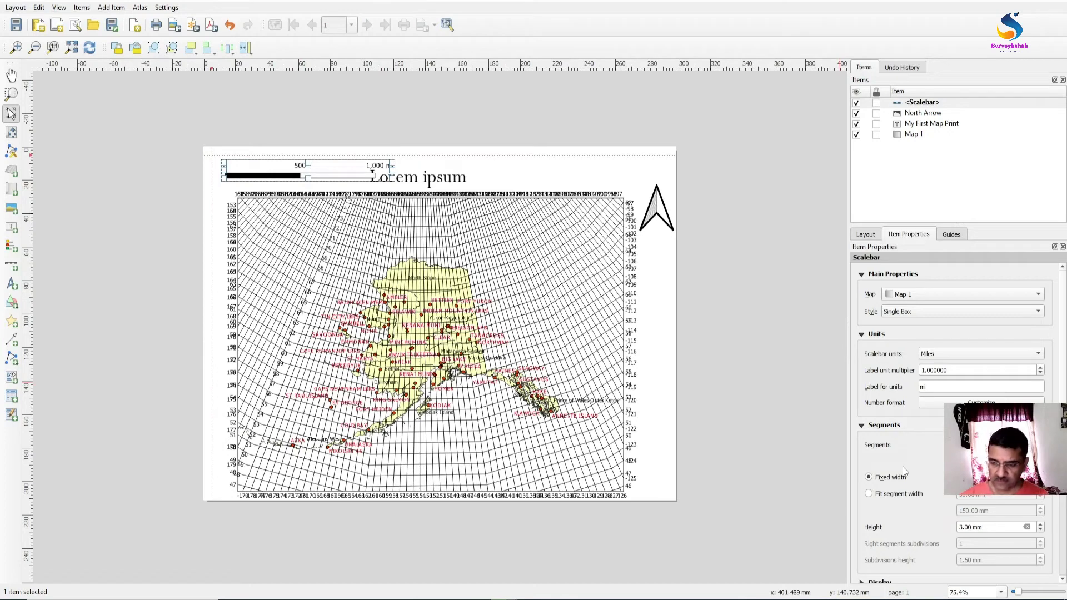
key("BackSpace")
key("BackSpace")
key("BackSpace")
type("100")
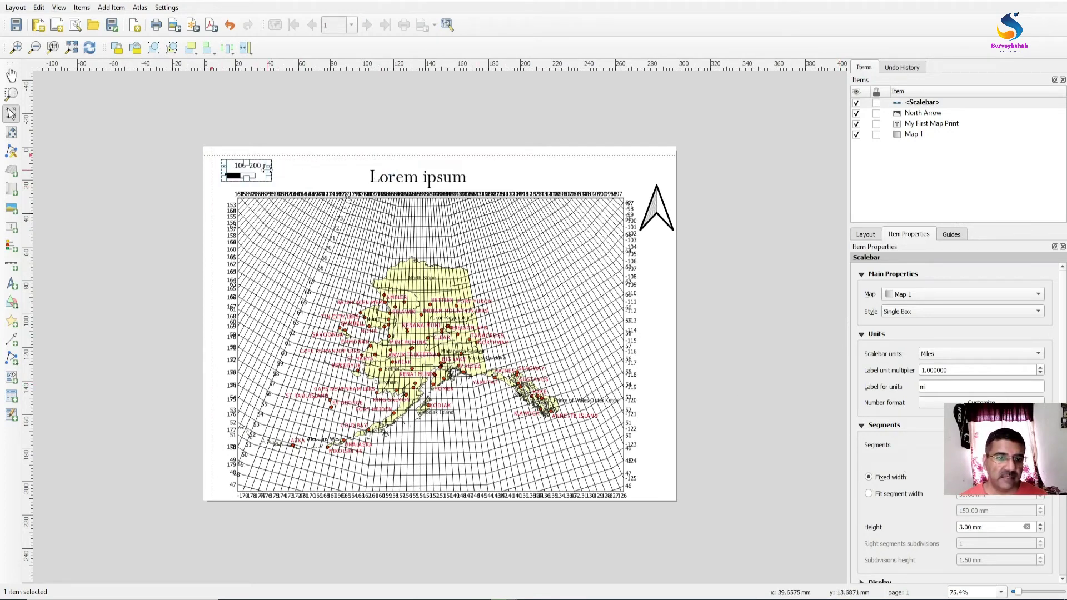
left_click_drag(272, 172, 344, 172)
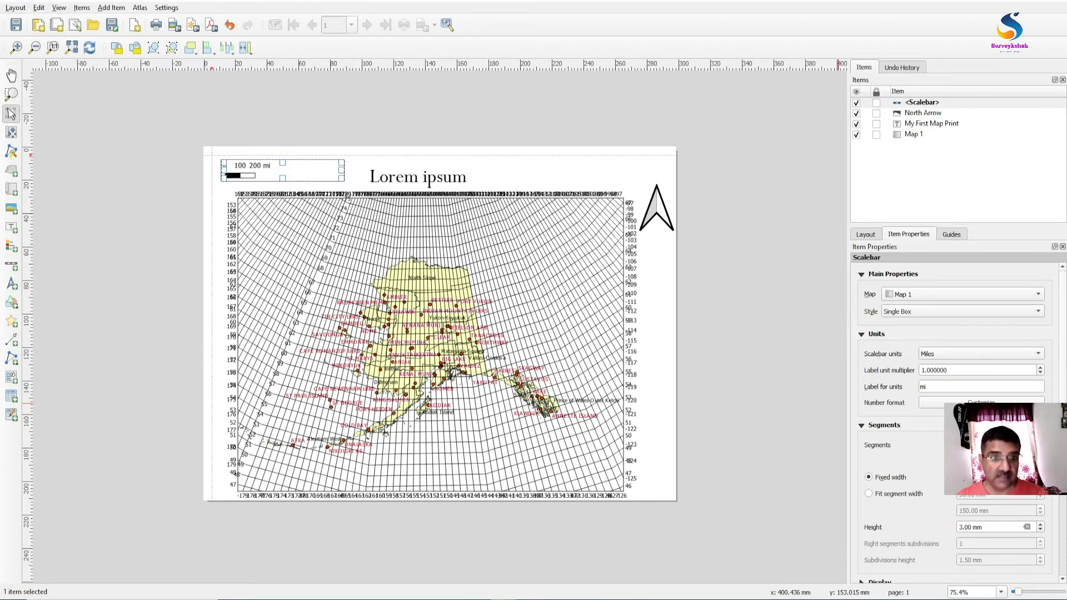
type("5")
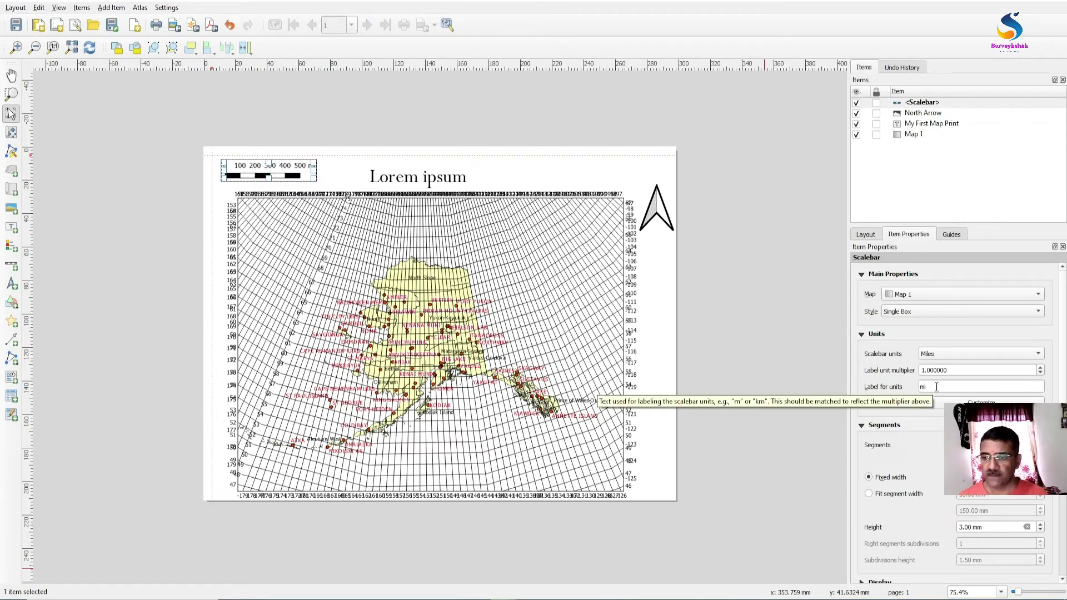
Set the scale bar units to Kilometers so it reads 0–250–500 km.
left_click(939, 354)
left_click(937, 317)
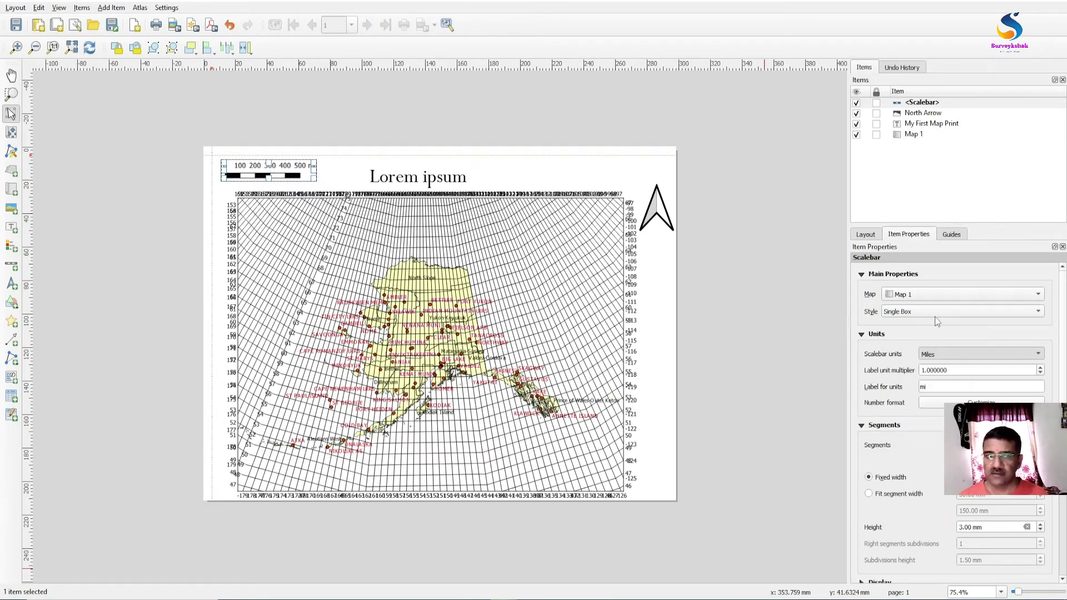
left_click(937, 356)
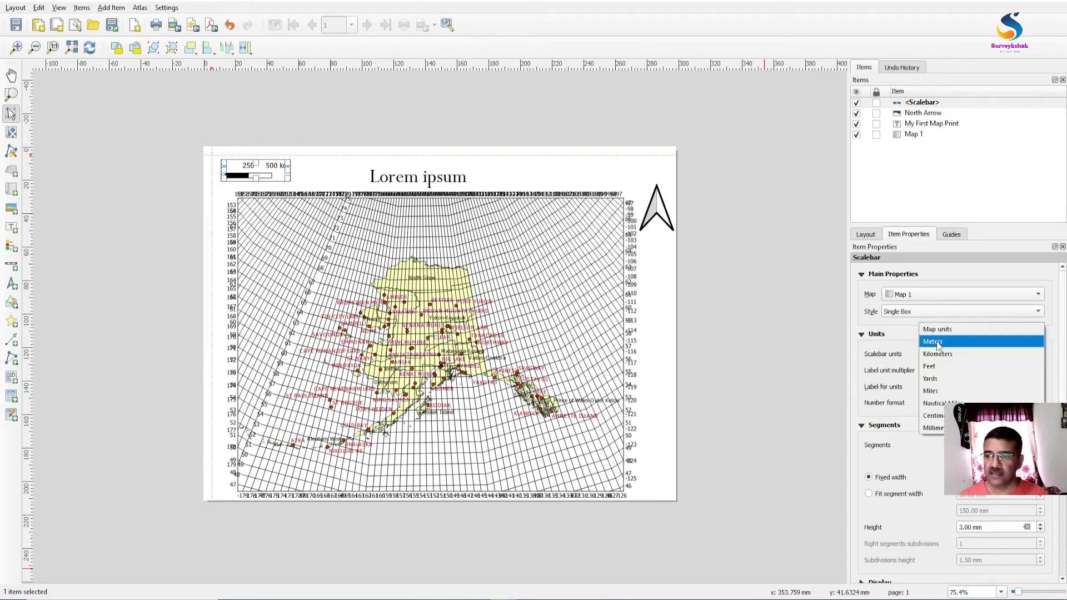
left_click(935, 341)
left_click(939, 351)
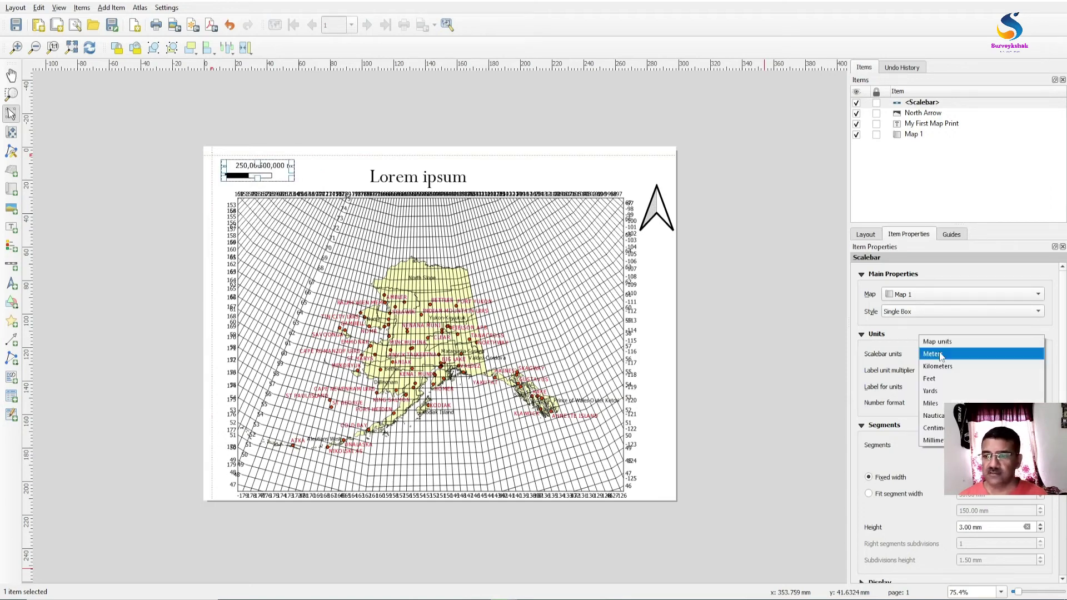
key("Escape")
key("Down")
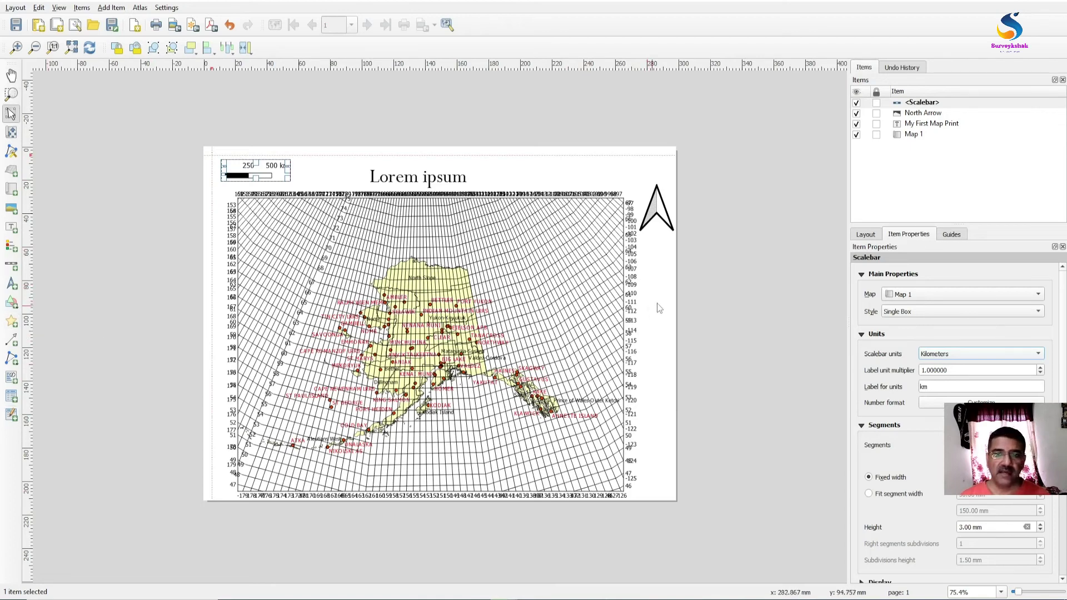
left_click(642, 312)
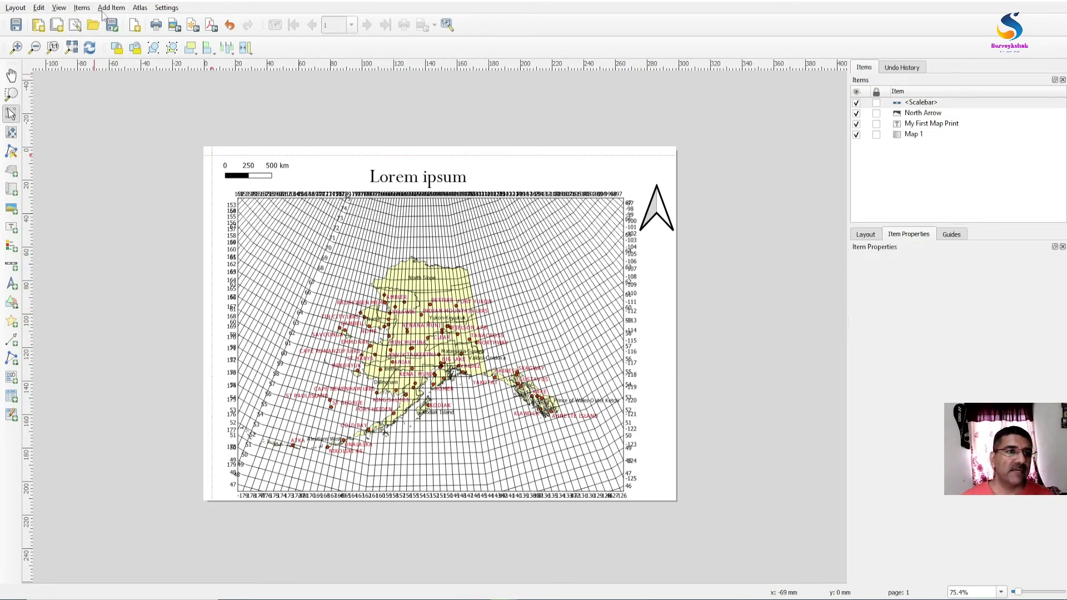
Export the layout as PDF to projects/MyMapPrint.pdf, then open its folder in File Explorer.
left_click(17, 8)
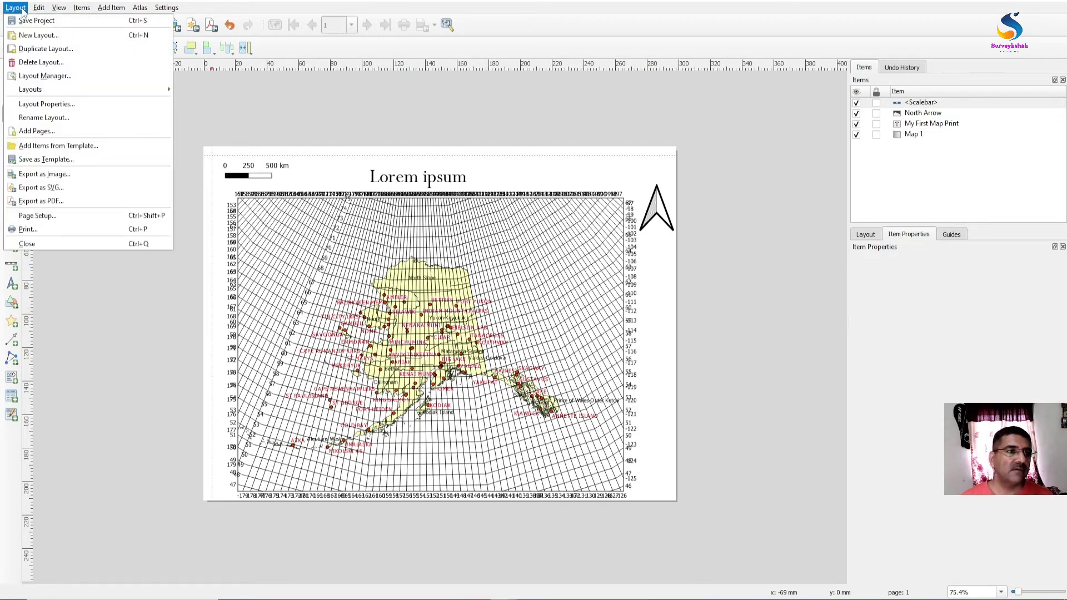
left_click(60, 204)
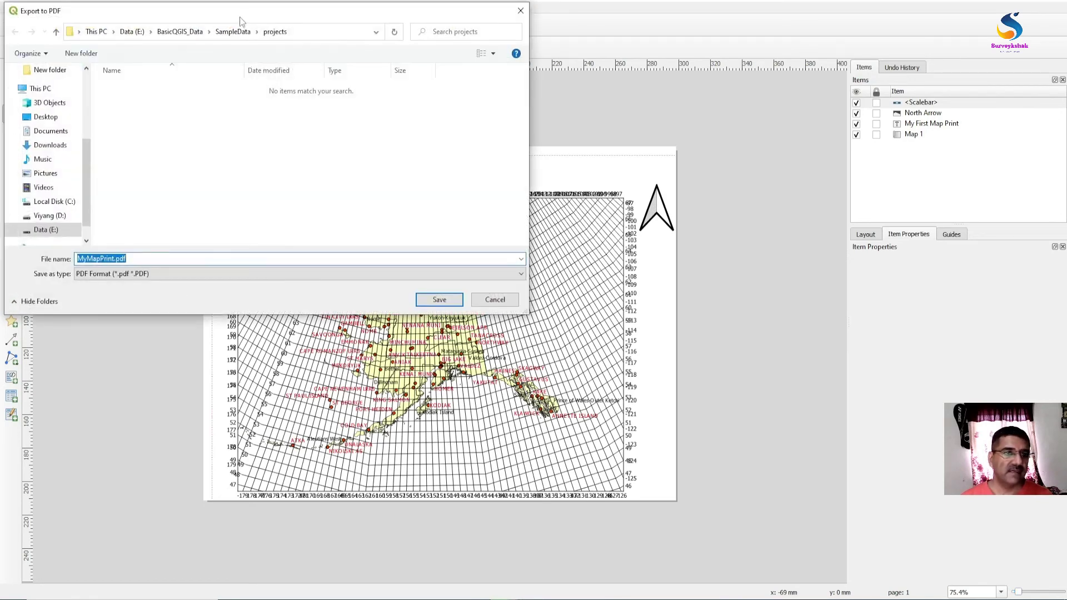
left_click(586, 371)
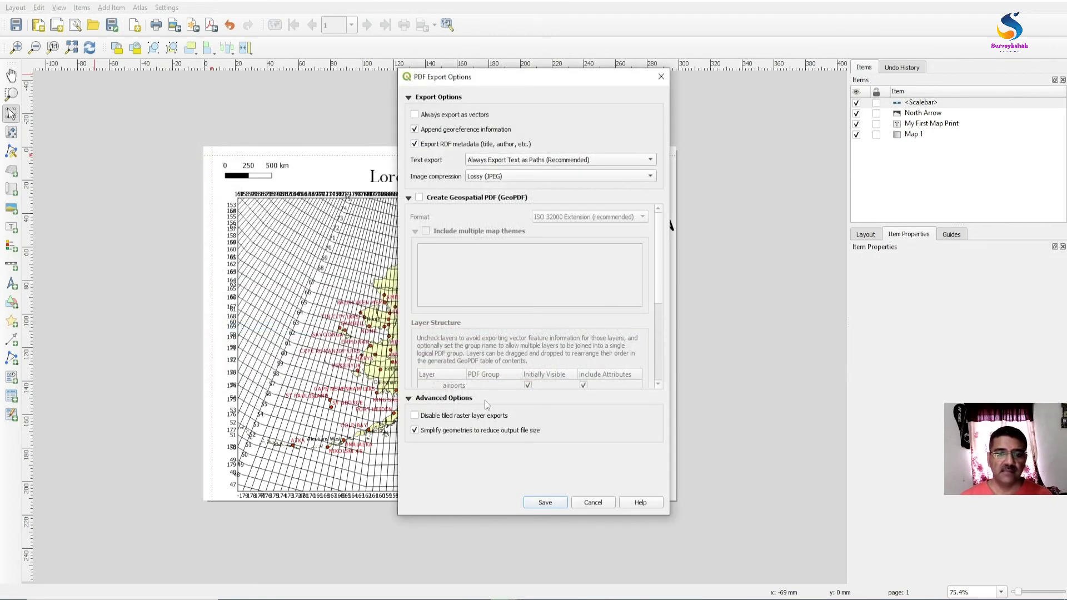
left_click(542, 503)
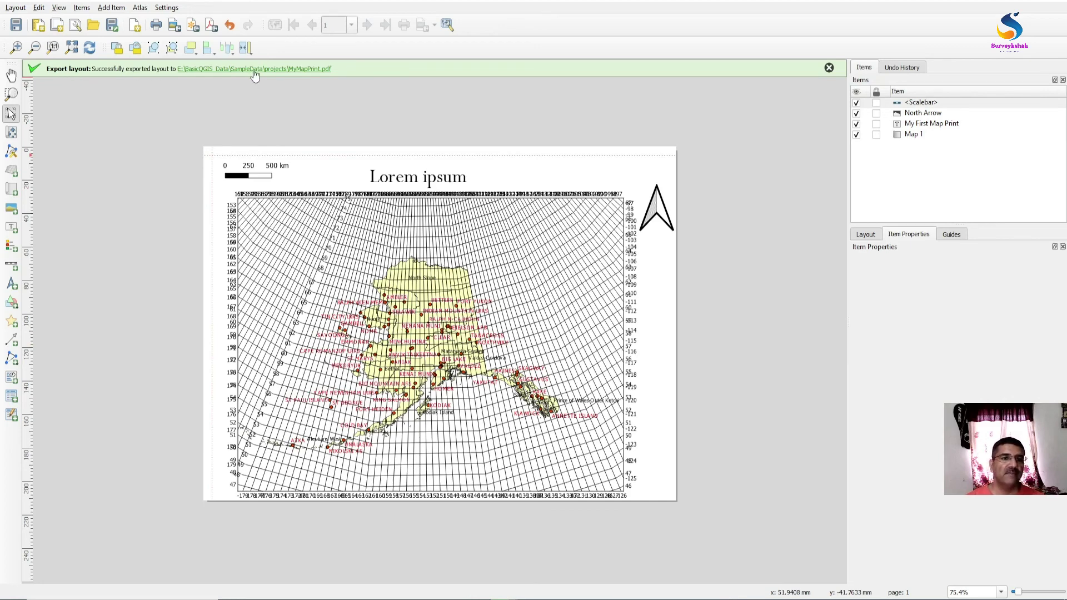
left_click(272, 71)
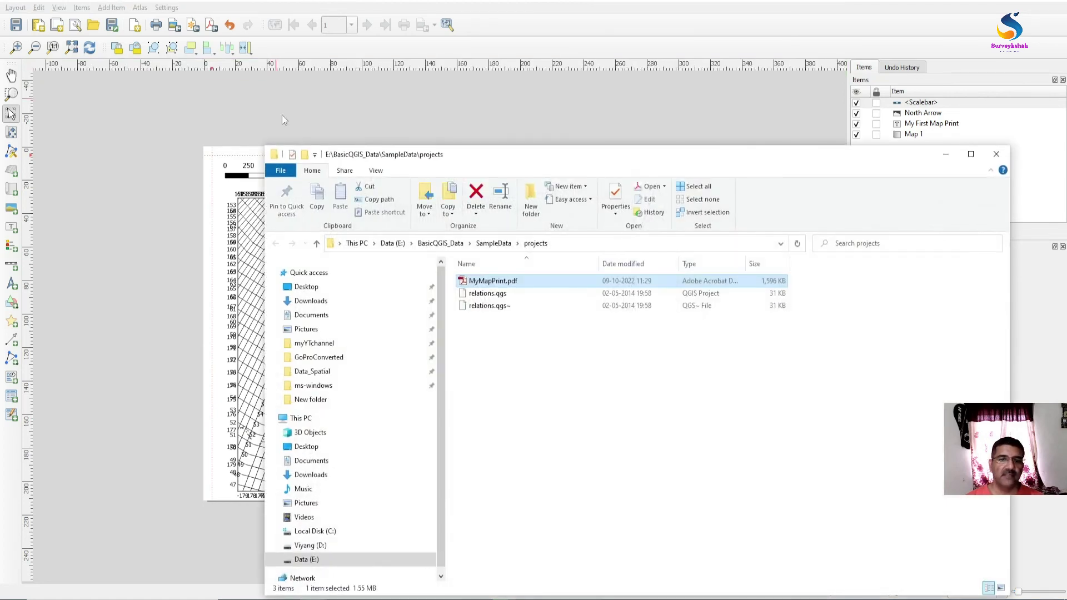
double_click(496, 281)
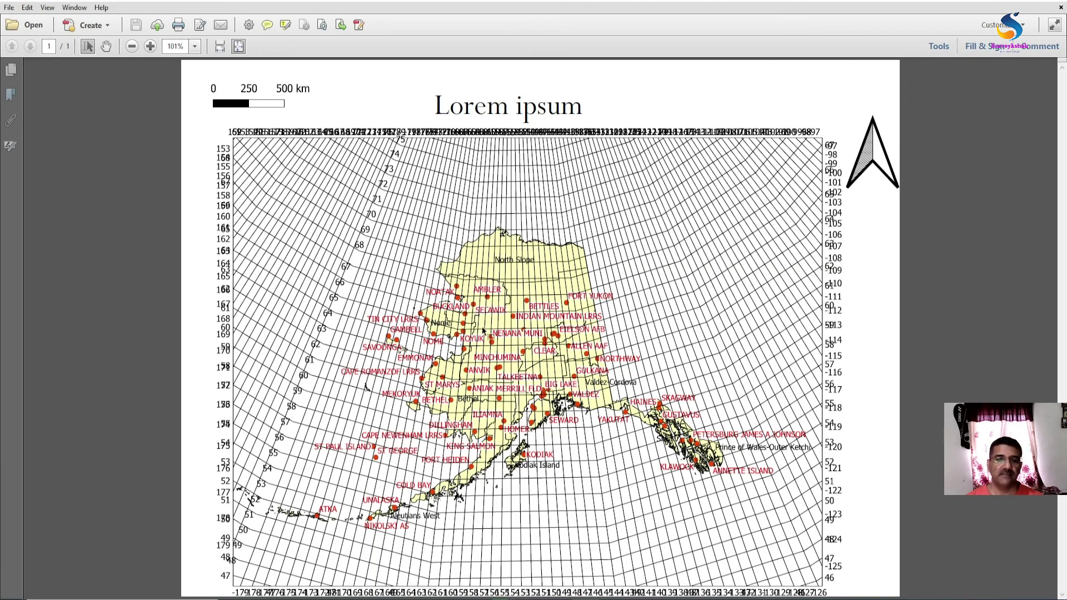
scroll(495, 356, "down", 1, "ctrl")
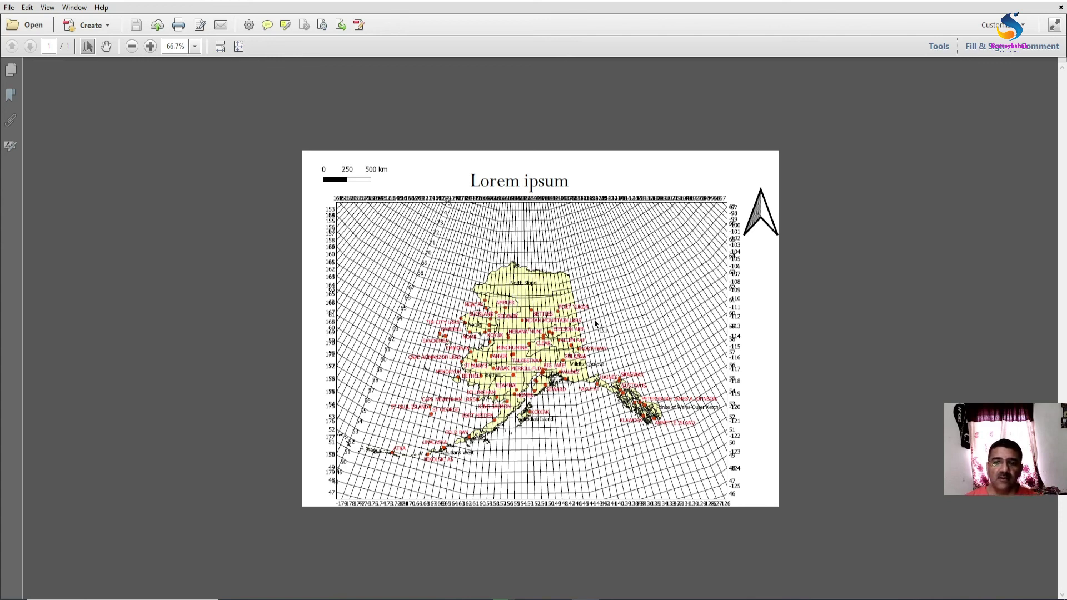
Close the PDF viewer and File Explorer to return to the QGIS layout.
left_click(1060, 4)
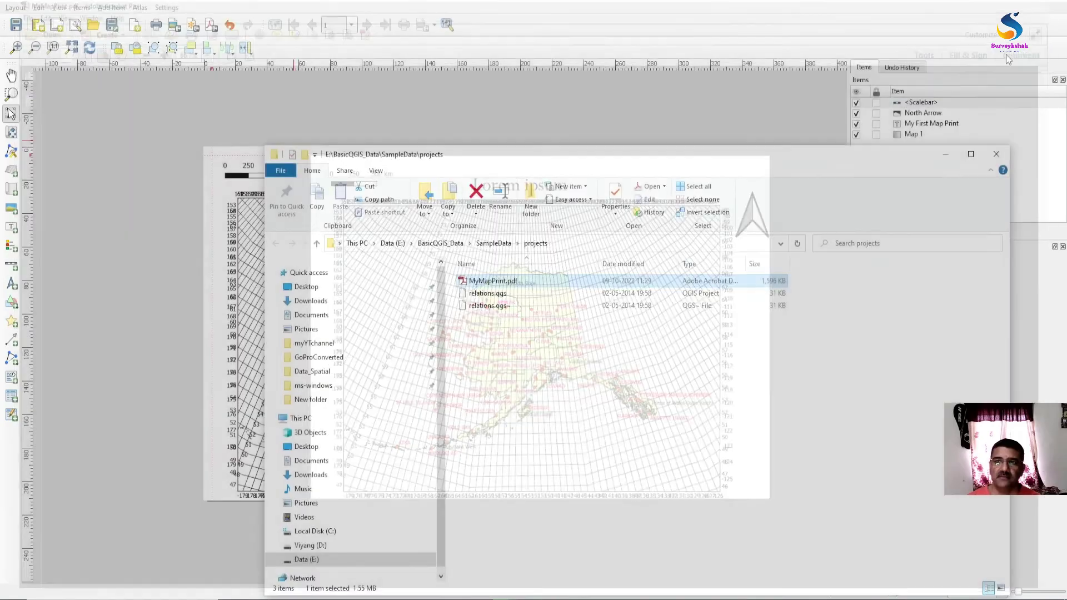
left_click(995, 154)
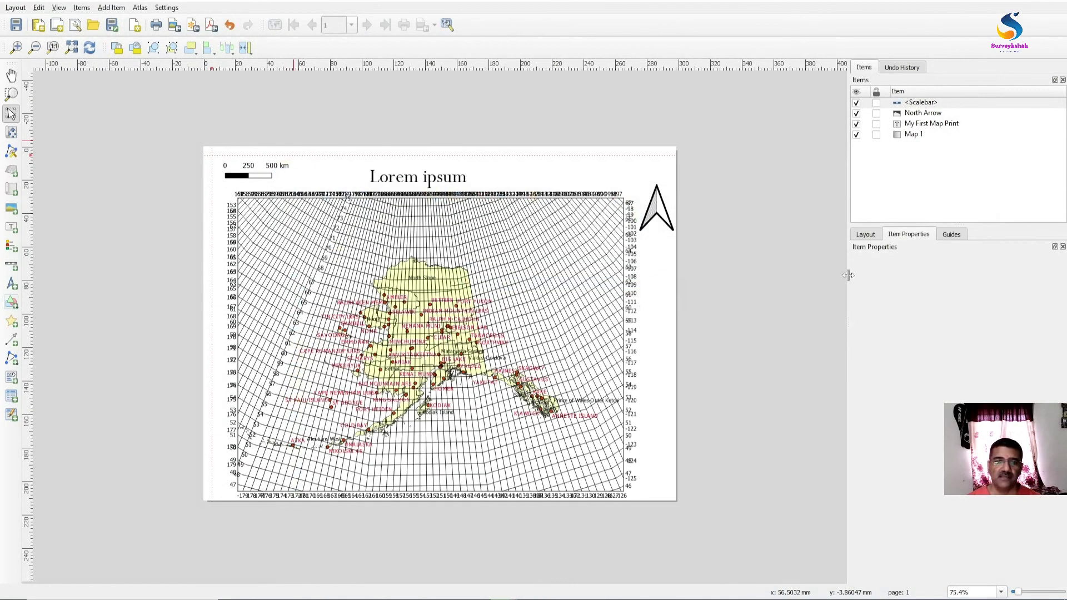